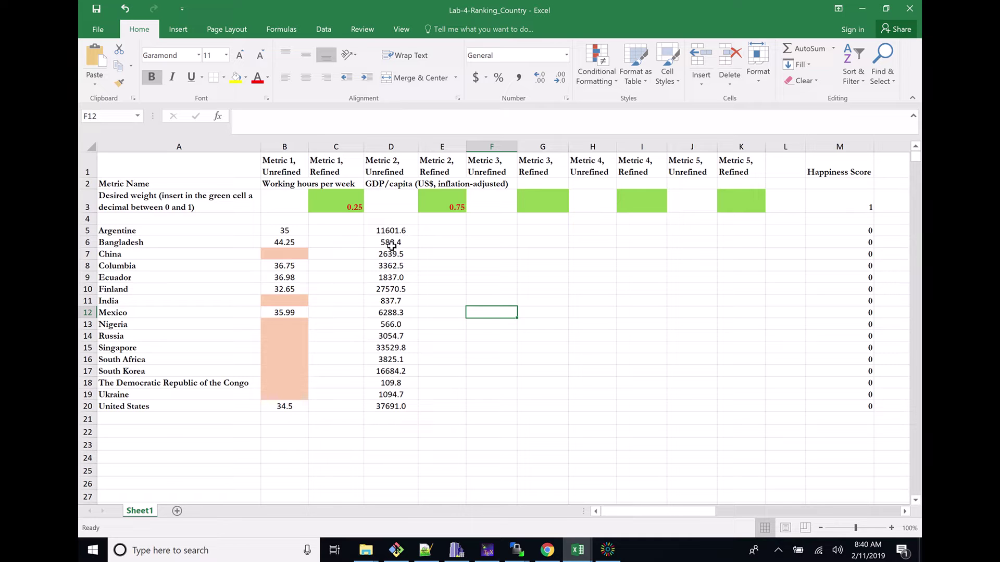
Step: Examine the Working hours per week column for missing values, including China and the countries from Nigeria to Ukraine
left_click(283, 257)
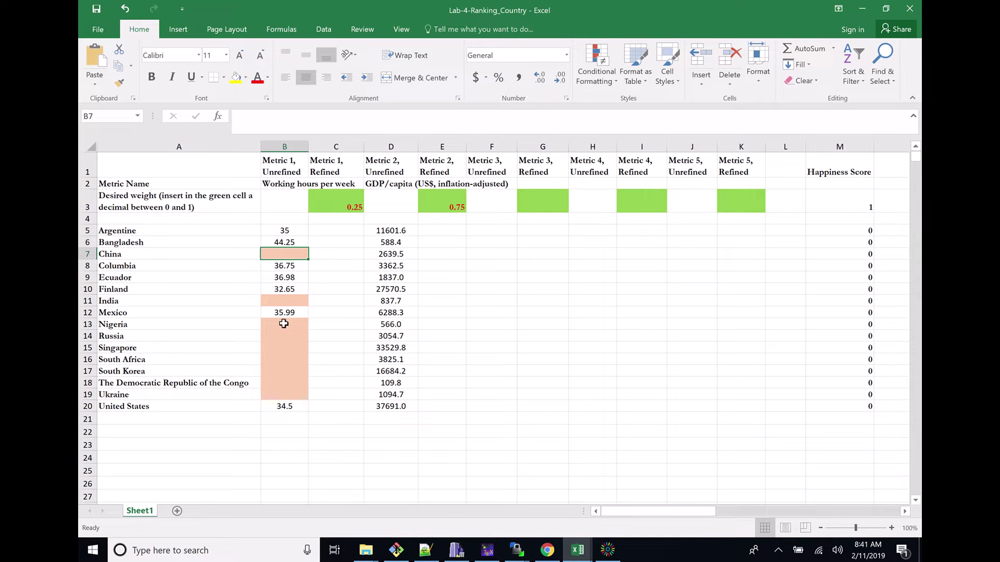
left_click_drag(180, 323, 175, 391)
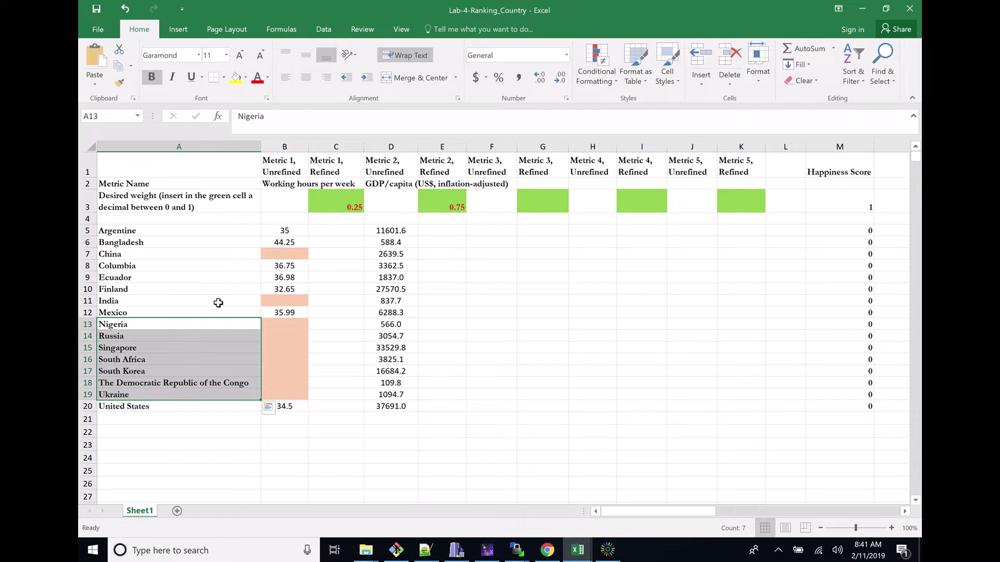
left_click(293, 276)
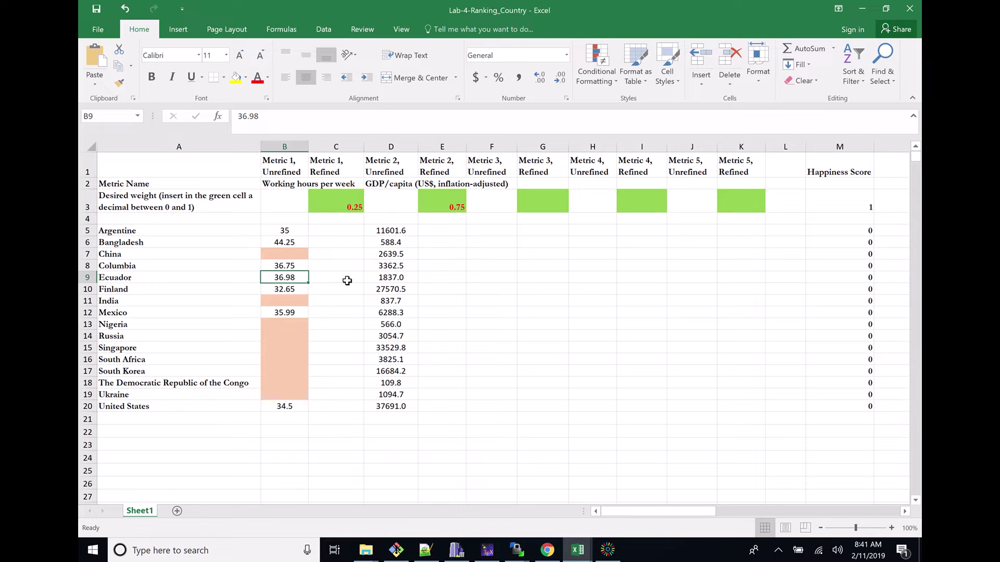
left_click(284, 182)
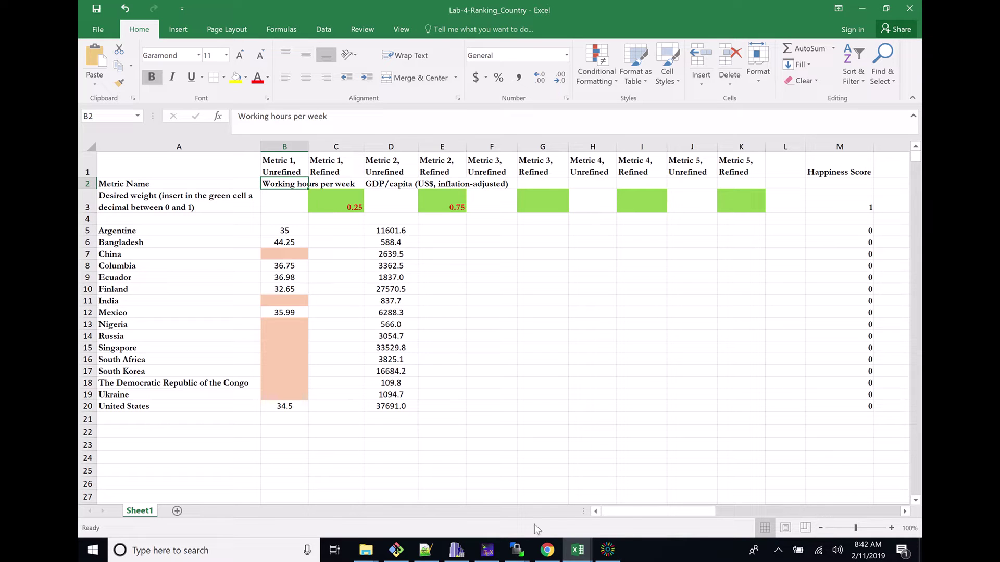
Step: Switch to Chrome and search Google in a new tab for "how many hours do chinese work"
left_click(546, 551)
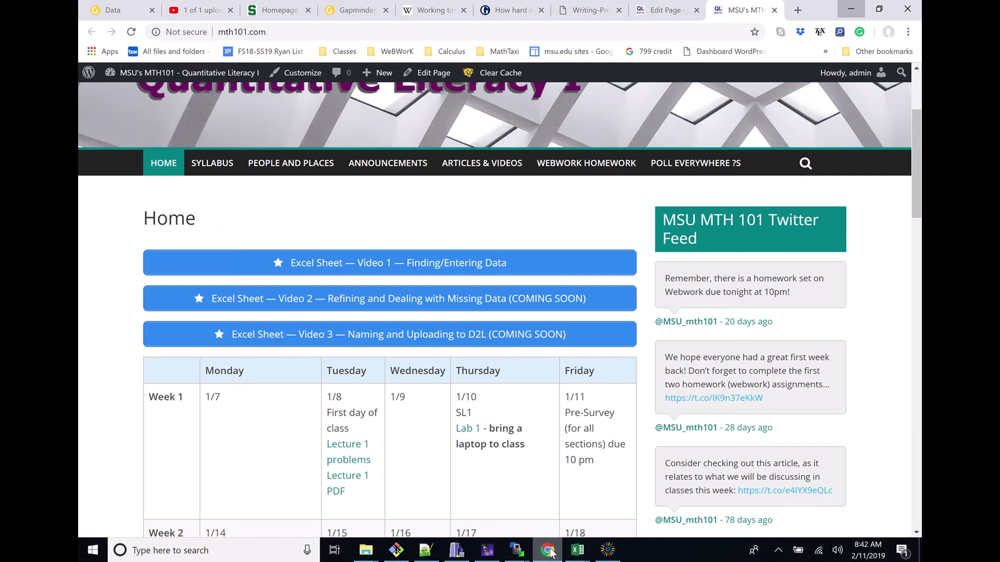
left_click(799, 10)
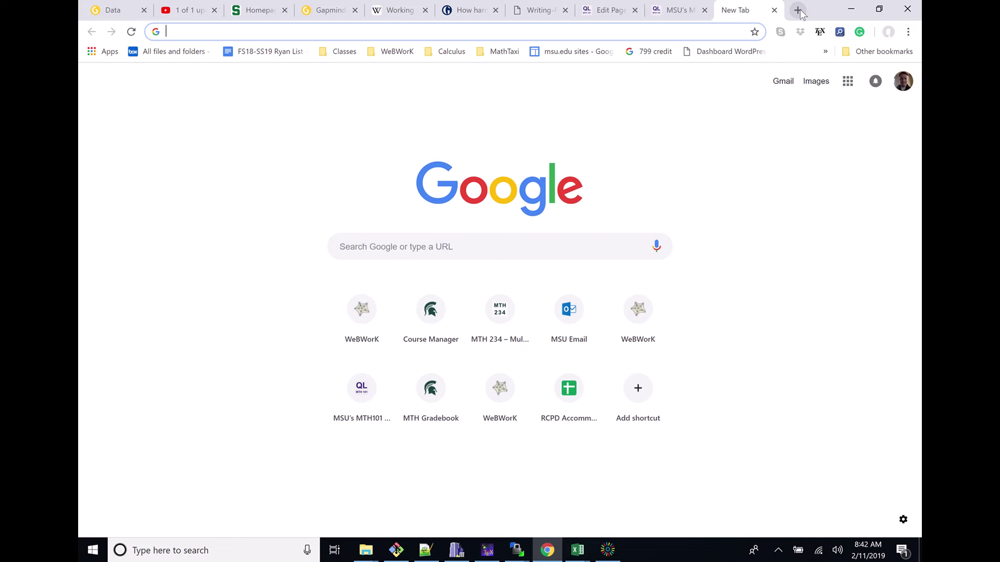
type("how many ho")
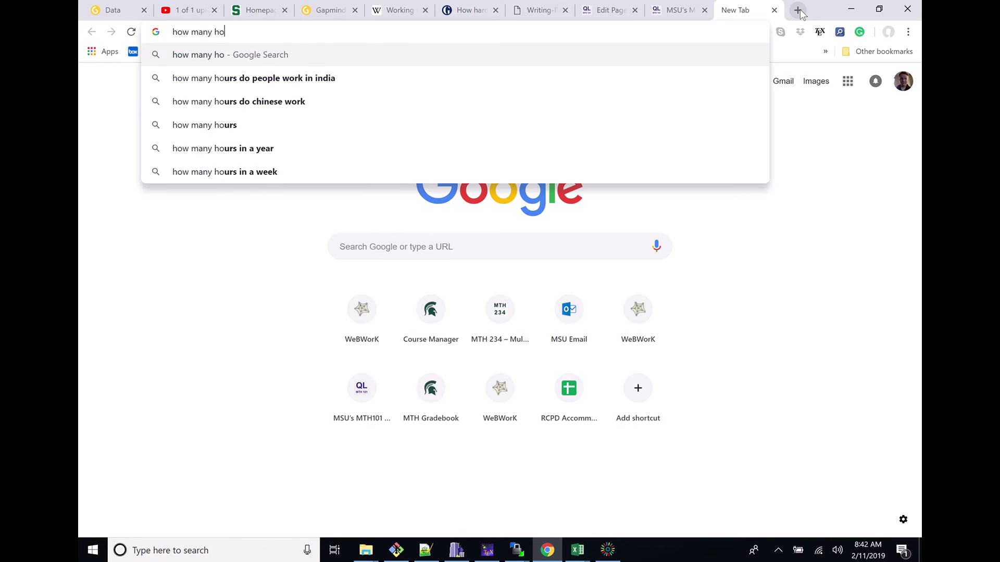
type("ur")
key("Down")
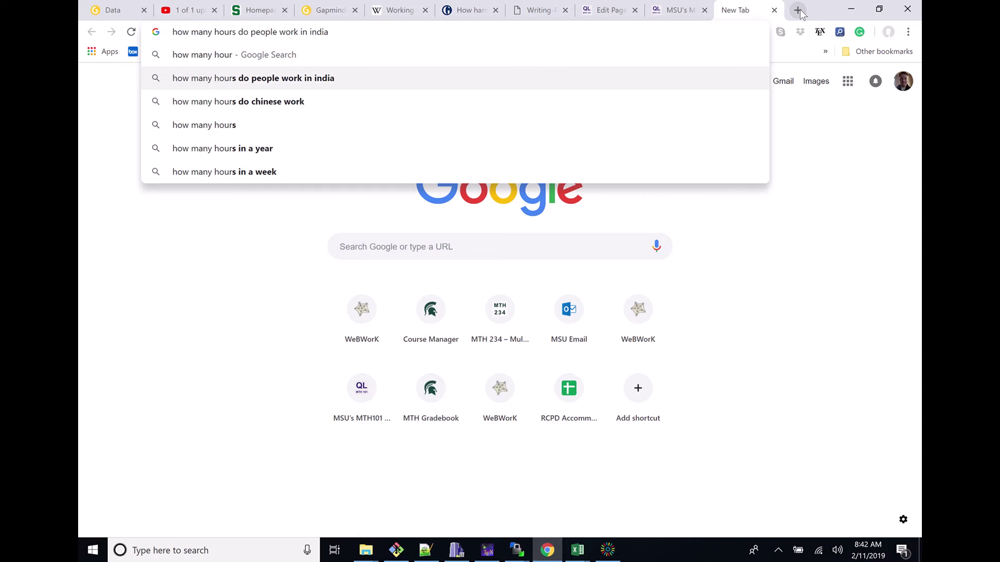
key("Down")
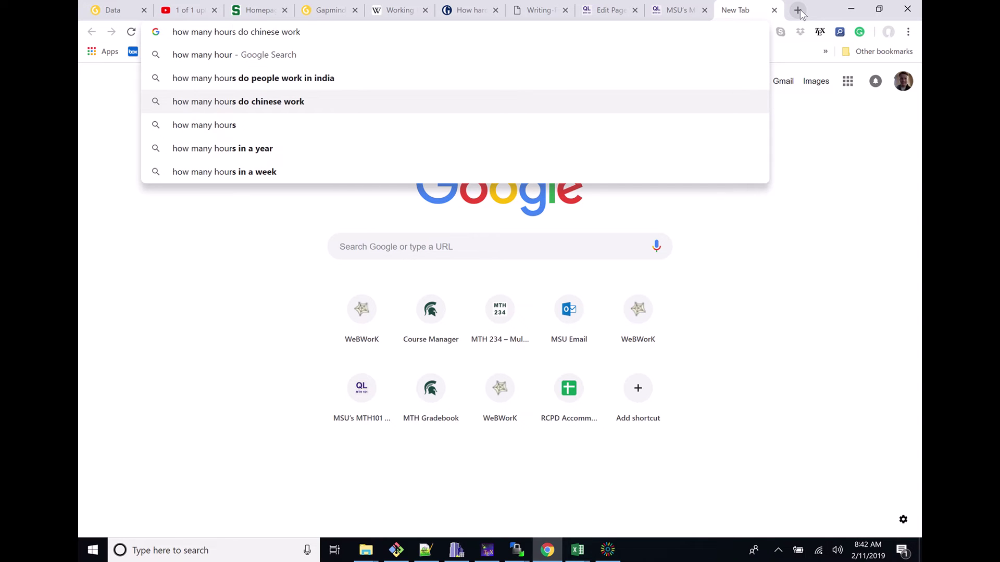
key("Return")
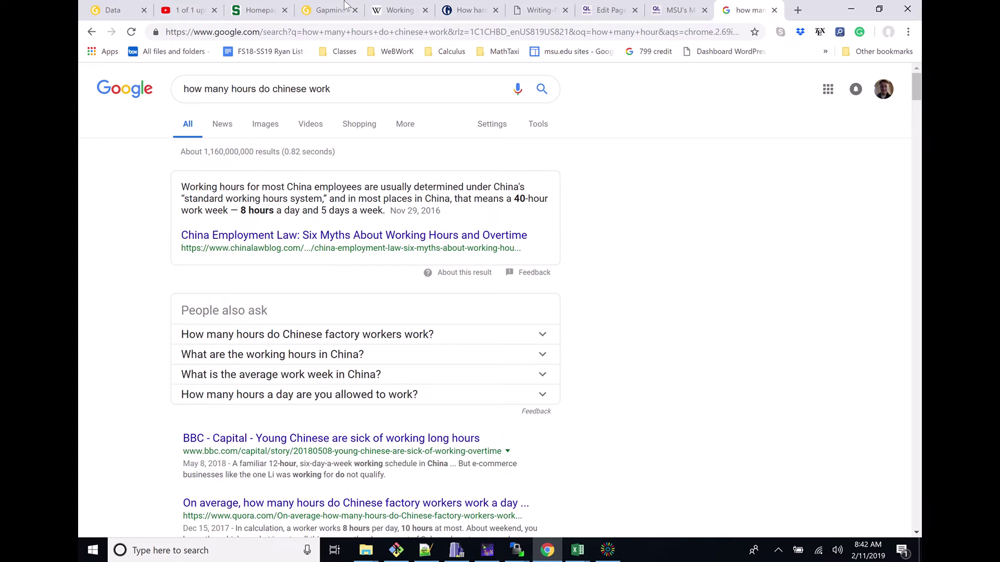
Step: Review the definition, data source and footnotes of Gapminder's Working hours per week indicator, closing the indicator summary when done
left_click(331, 10)
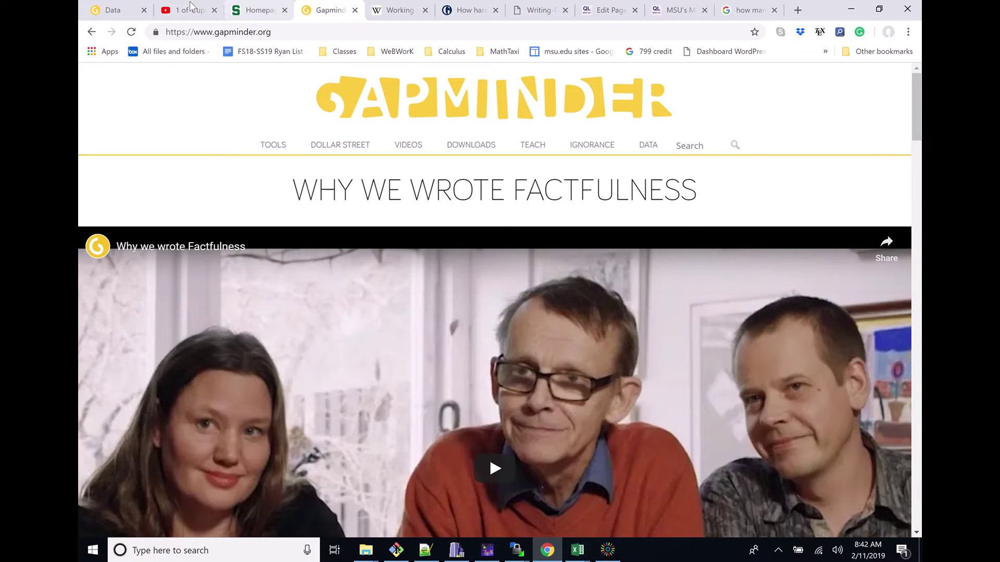
left_click(116, 9)
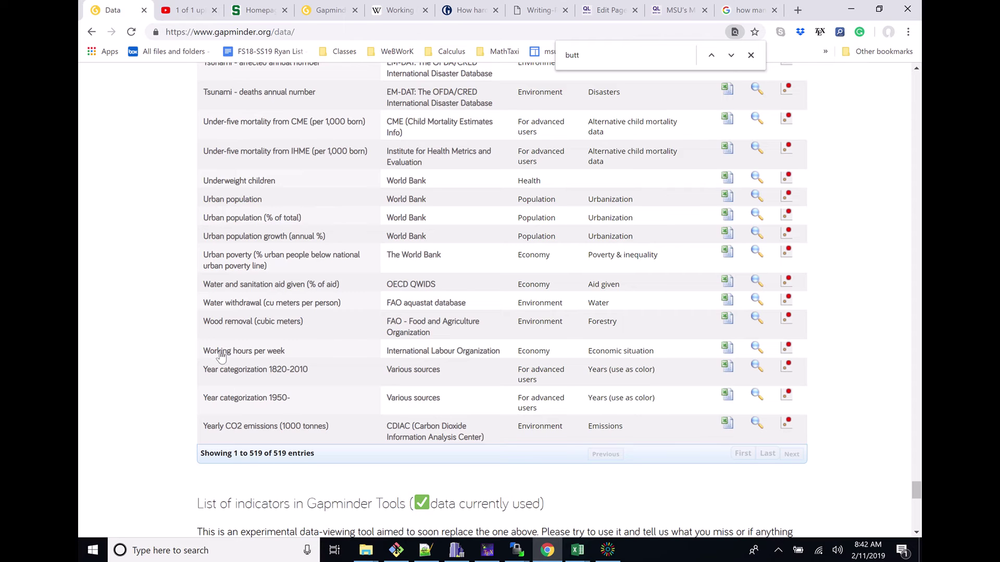
left_click(260, 356)
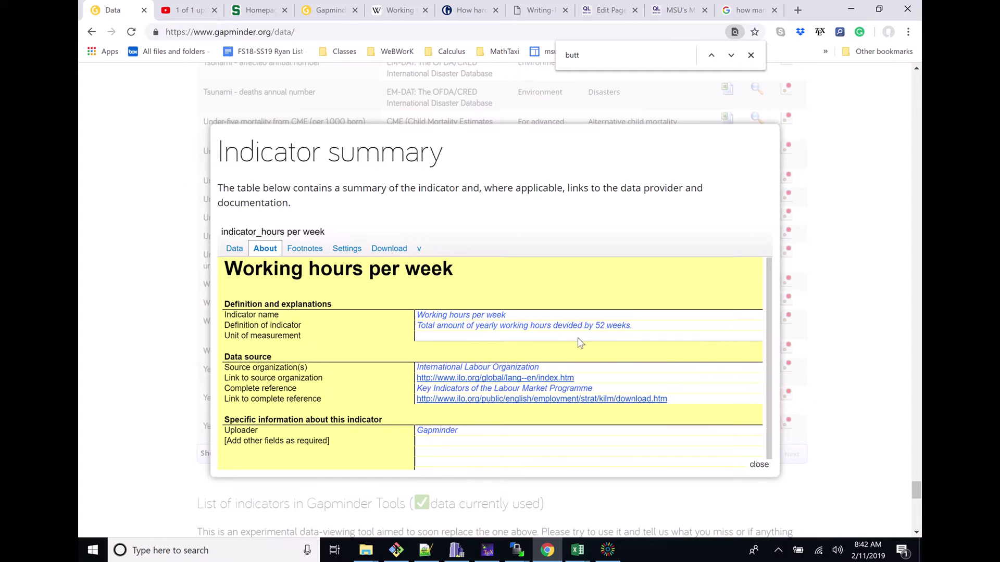
scroll(537, 364, "down", 1)
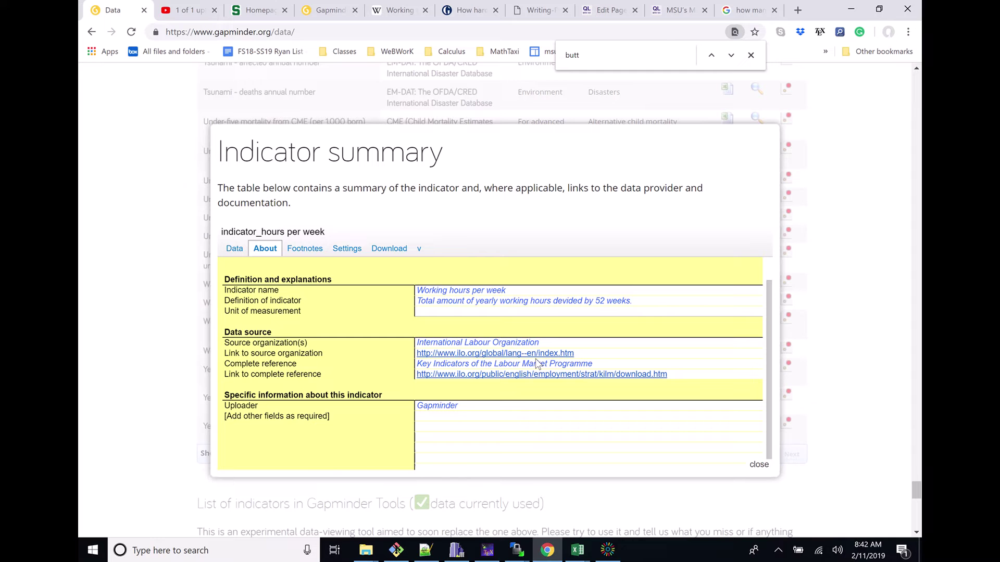
left_click(298, 249)
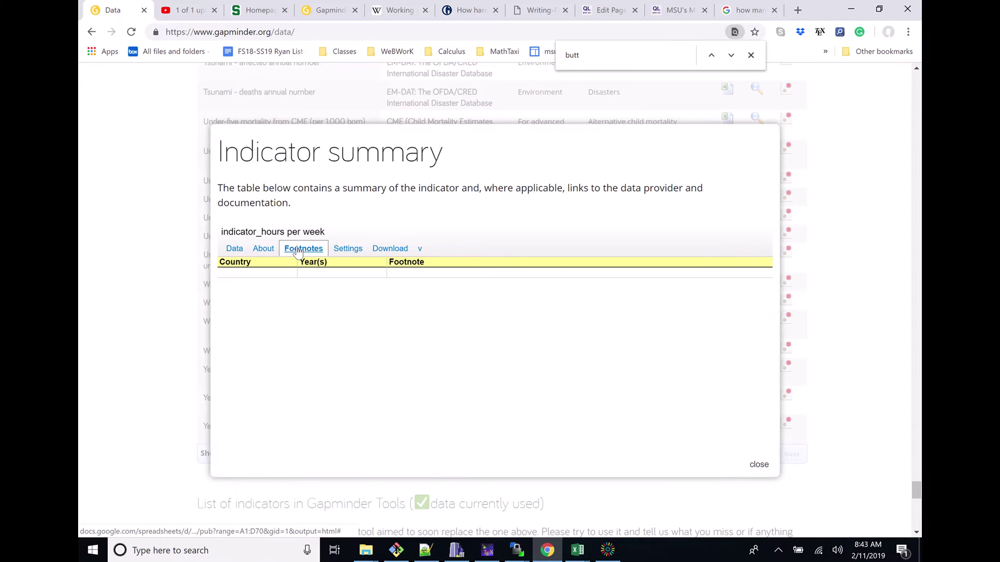
left_click(265, 251)
left_click(229, 252)
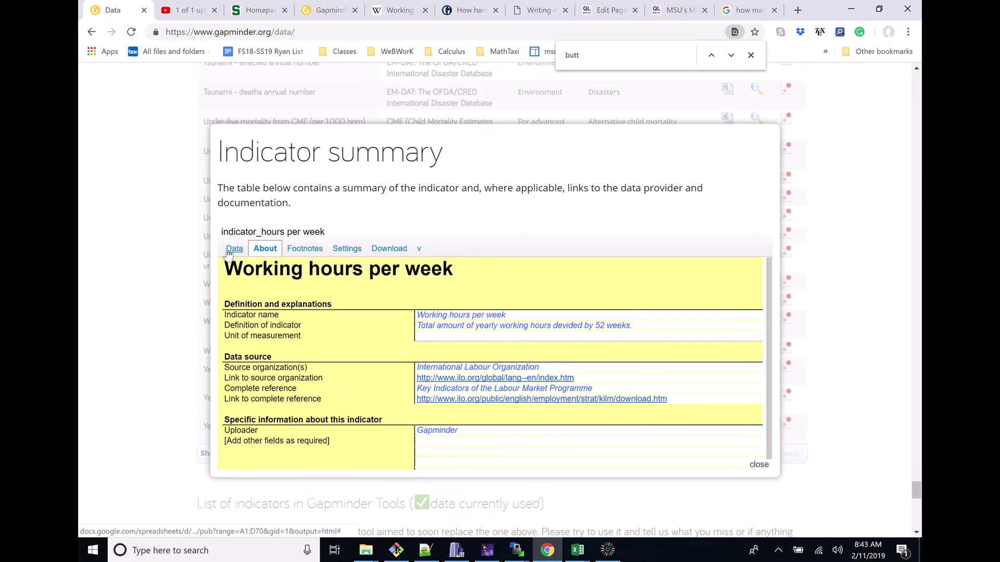
left_click(265, 250)
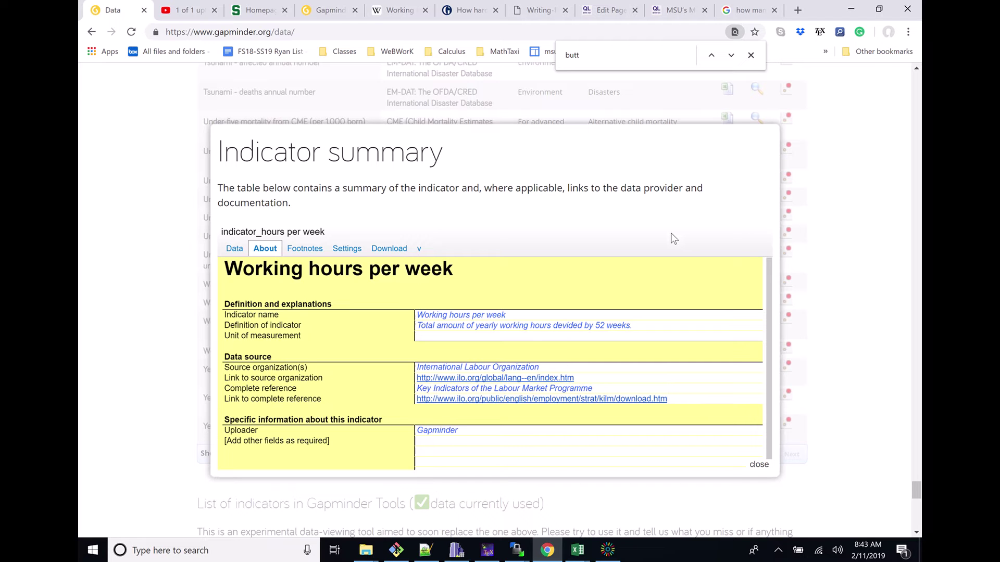
left_click(756, 470)
Step: Return to the Google results and search for "how many working hours per year by country"
left_click(750, 9)
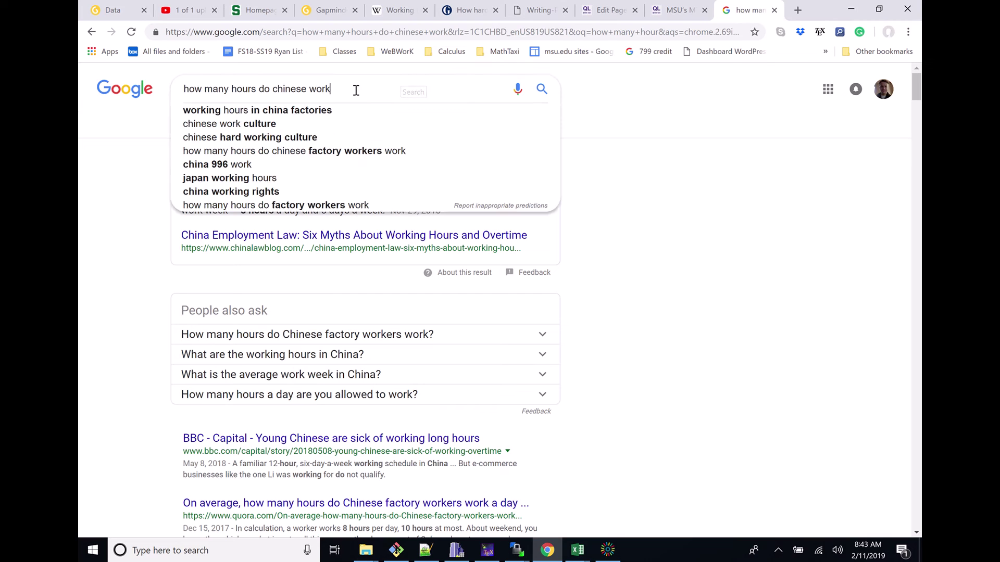
left_click_drag(355, 89, 150, 106)
type("how m")
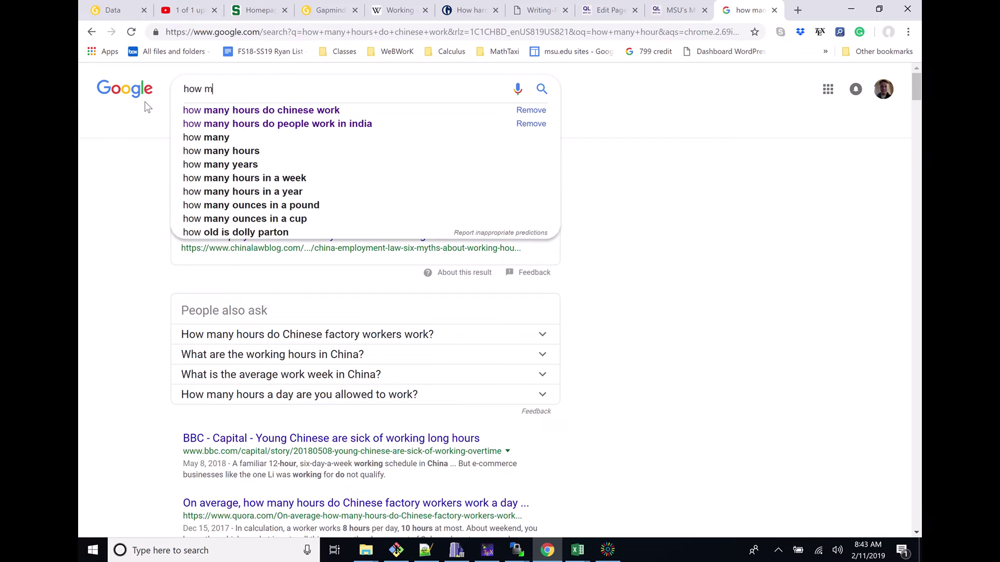
type("any hours do")
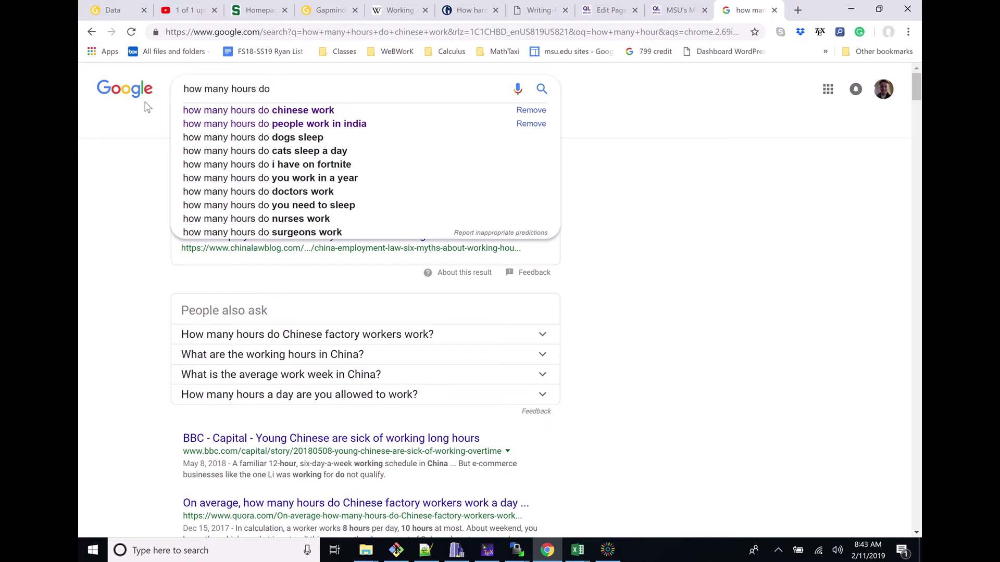
key("BackSpace")
key("BackSpace")
key("BackSpace")
key("BackSpace")
key("BackSpace")
key("BackSpace")
key("BackSpace")
key("BackSpace")
key("BackSpace")
type("working hours ")
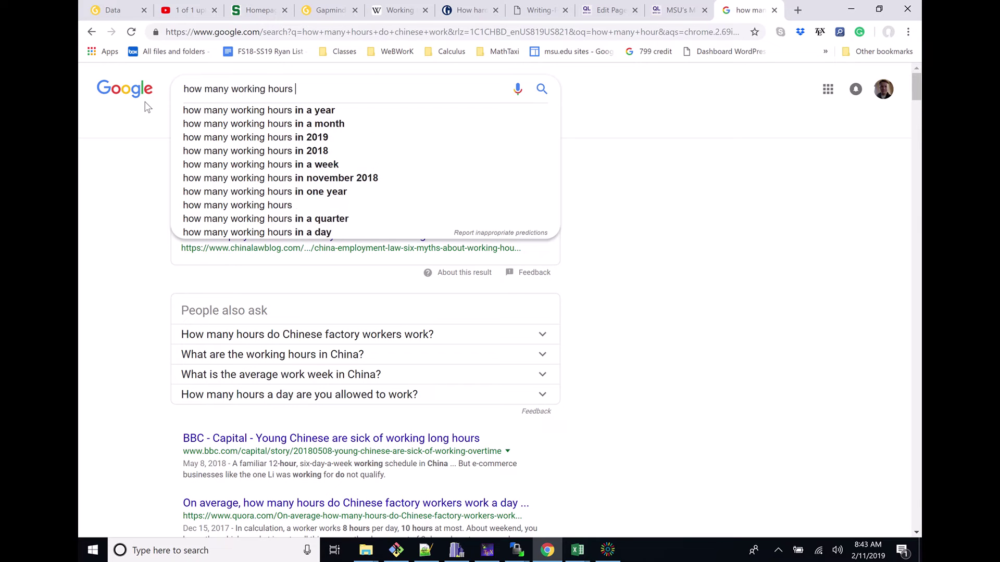
type("per yea")
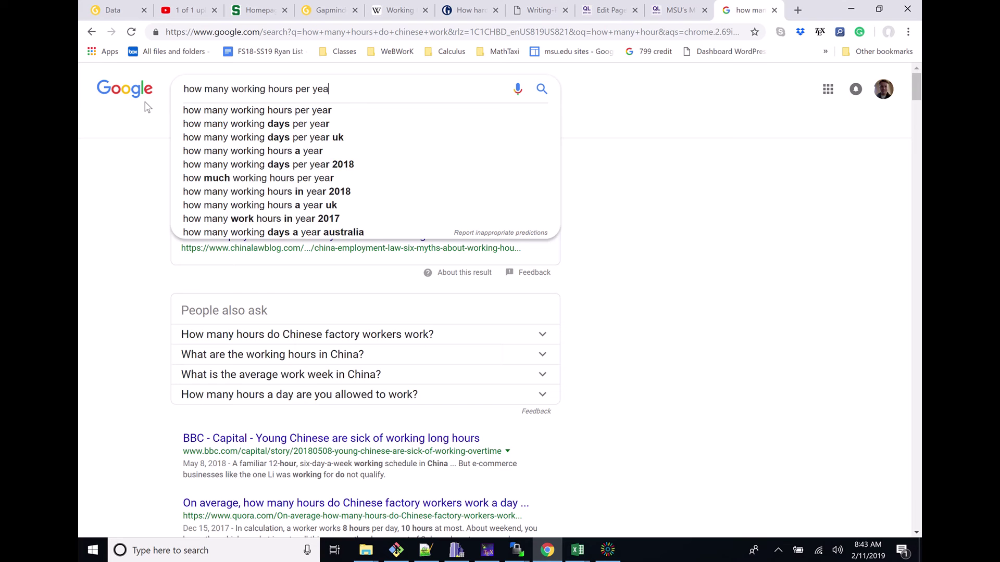
type("r by country")
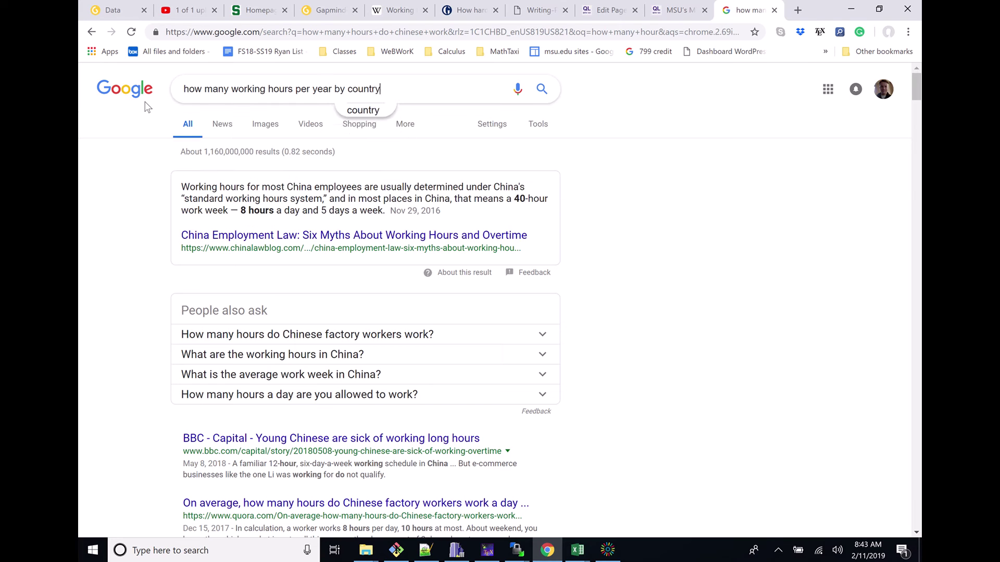
key("Return")
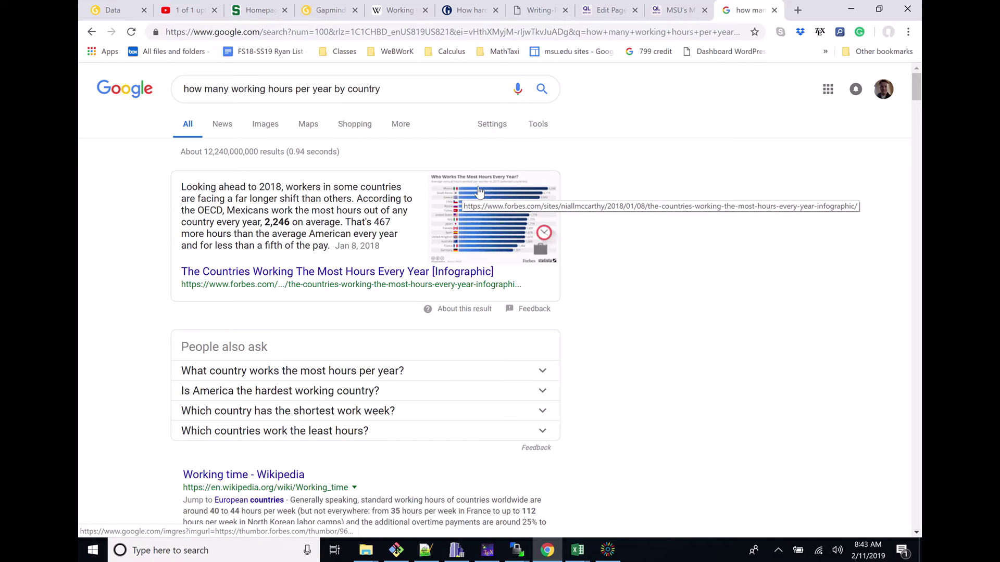
Step: Open the Forbes article on the countries working the most hours and examine its chart of average annual hours per worker
left_click(312, 274)
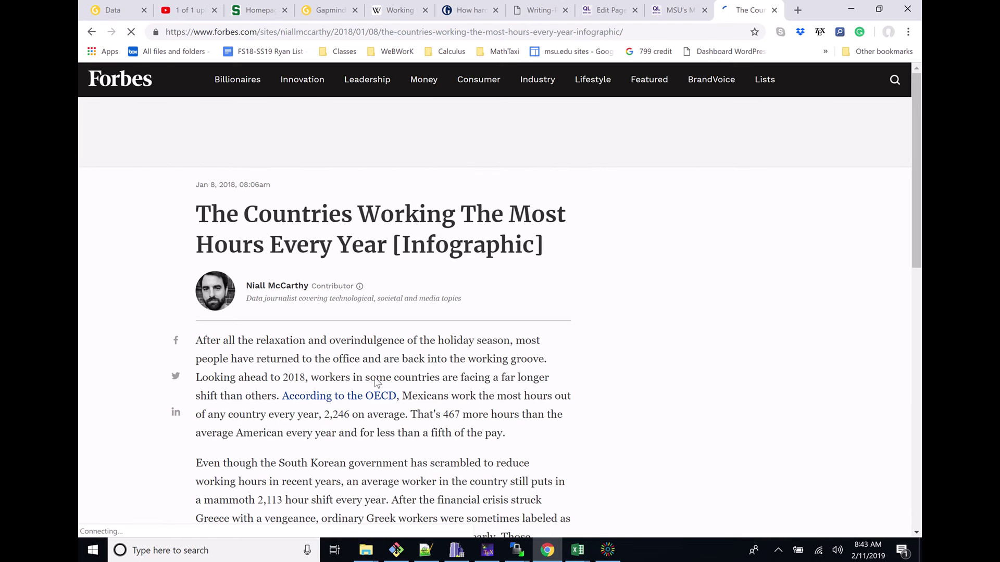
scroll(409, 409, "down", 2)
scroll(410, 409, "down", 5)
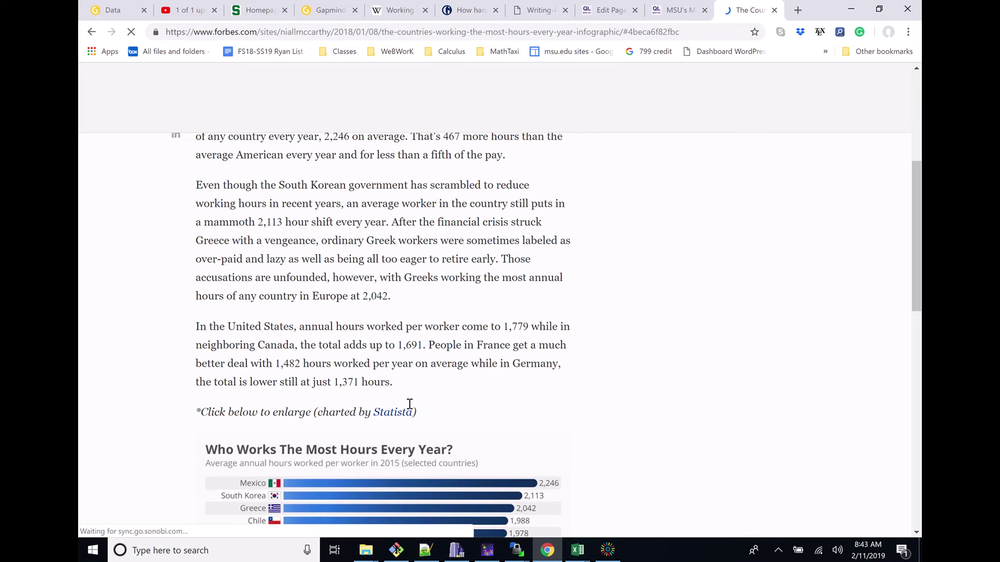
scroll(410, 404, "down", 5)
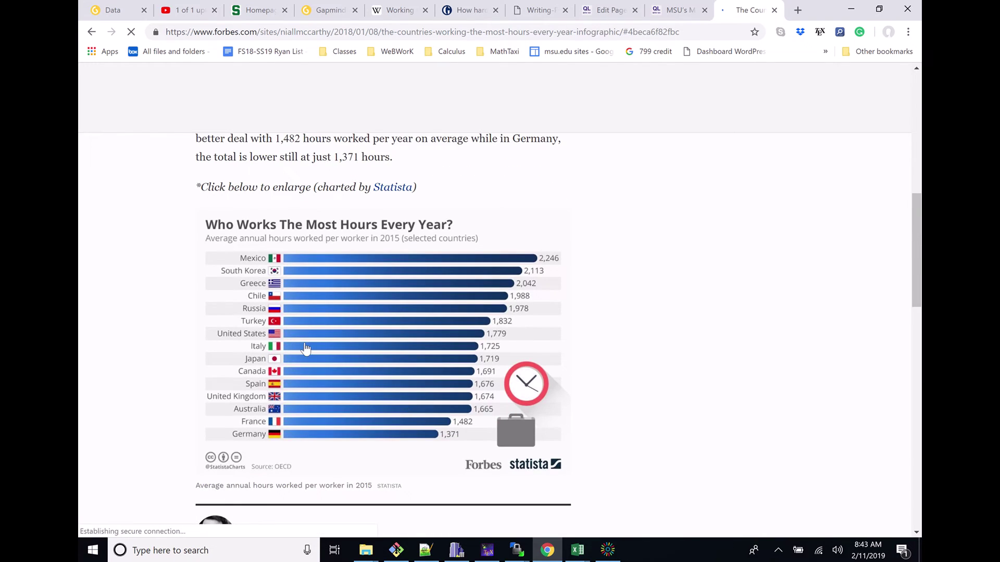
scroll(306, 349, "down", 4)
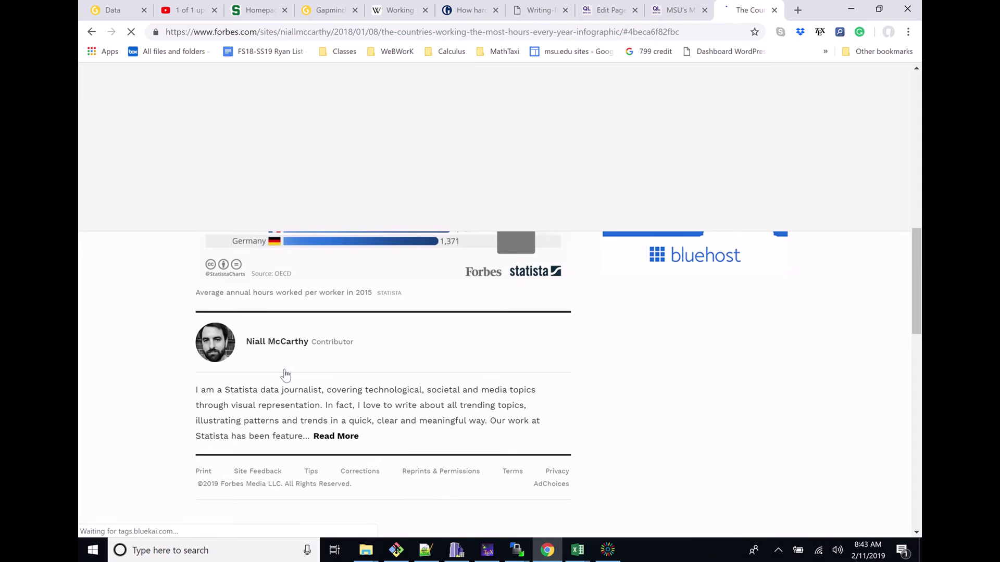
scroll(344, 289, "up", 10)
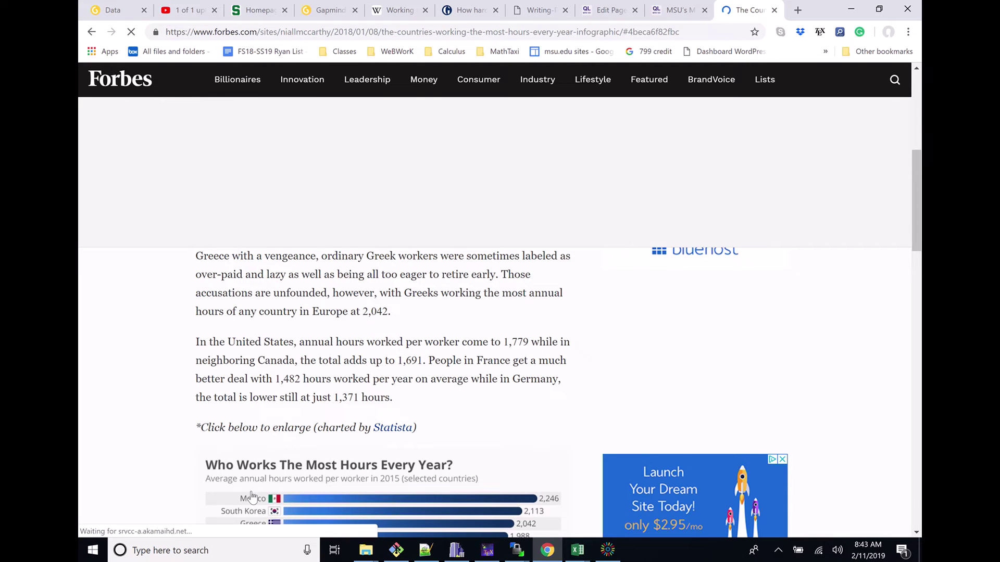
scroll(195, 487, "down", 1)
scroll(195, 487, "down", 1)
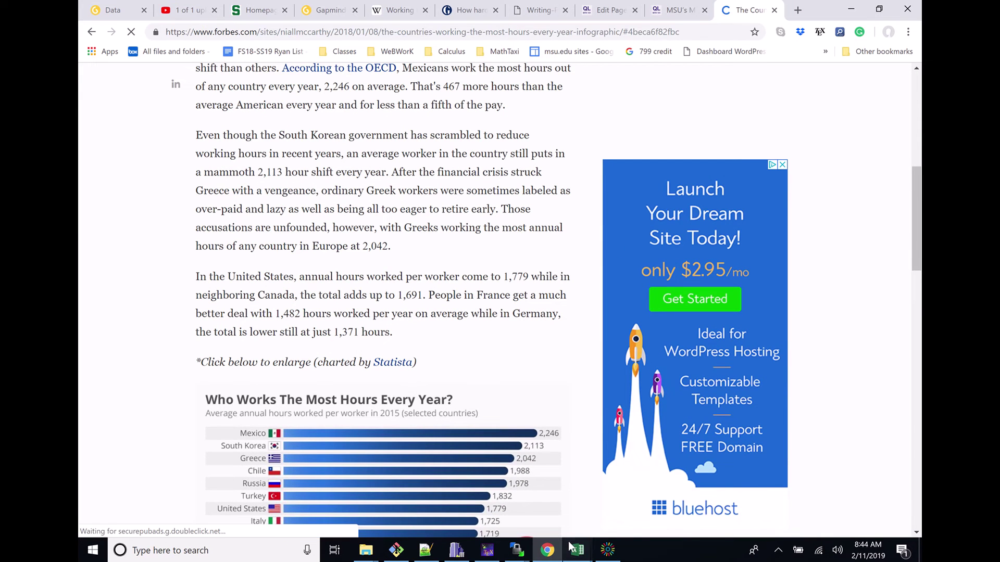
Step: Switch to the Excel country ranking workbook and select South Korea's empty working hours cell, B17
mouse_move(573, 546)
left_click(553, 500)
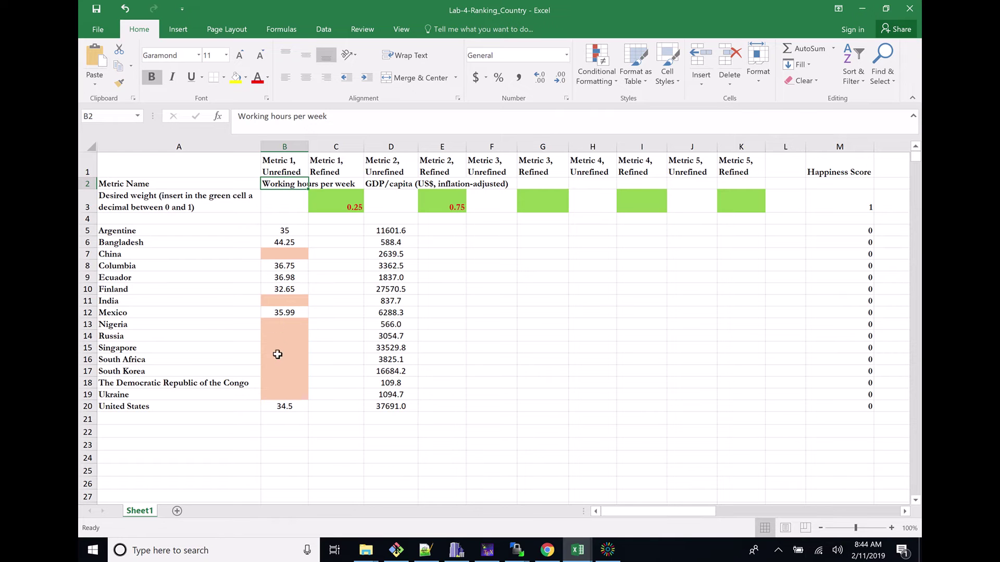
left_click(272, 373)
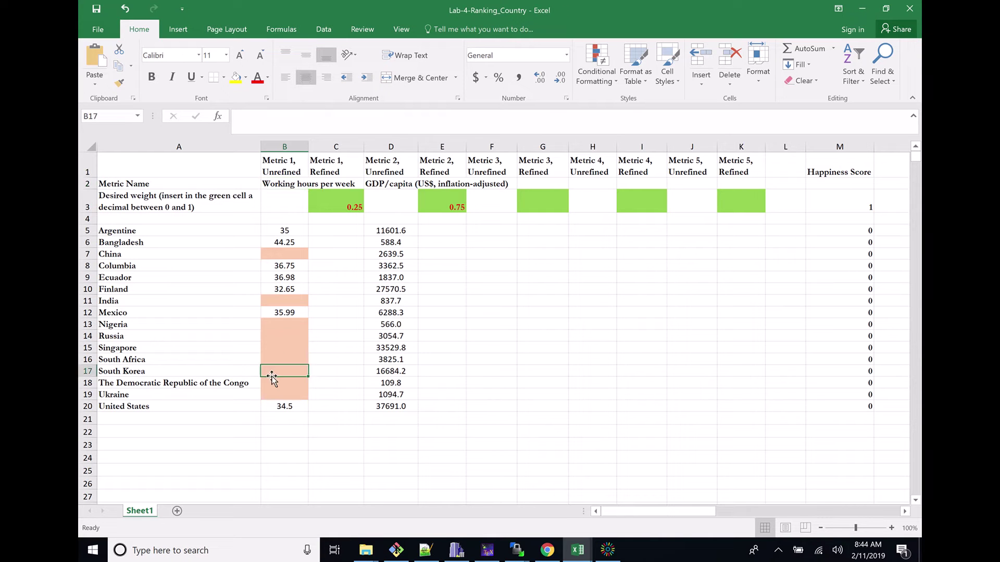
key("Up")
key("Up")
key("Up")
key("Up")
key("Up")
key("Up")
key("Down")
key("Down")
key("Down")
key("Down")
key("Down")
key("Down")
Step: Place the workbook side by side with the Forbes article, check South Korea's annual hours in the chart, and return to the workbook
left_click_drag(396, 9, 994, 94)
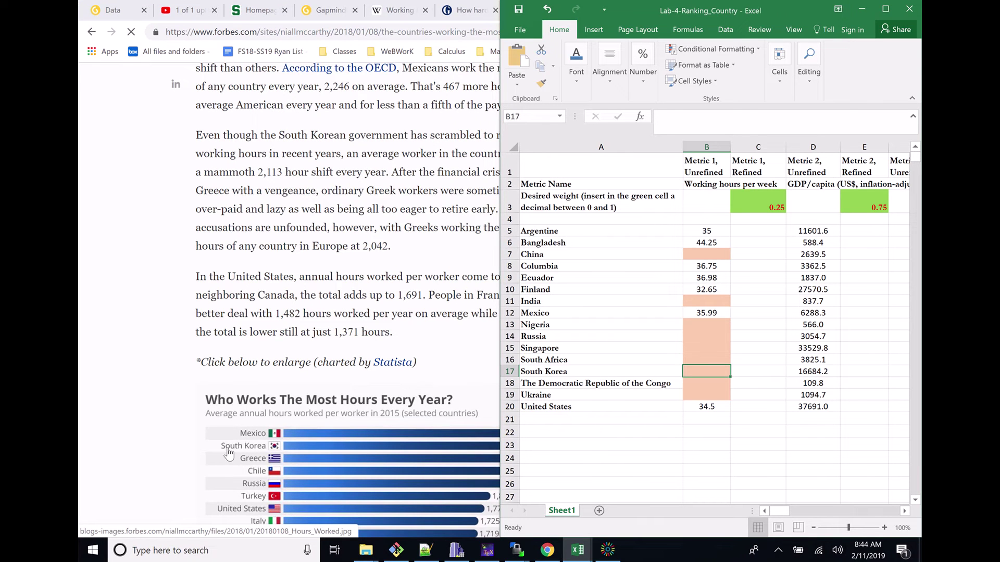
left_click(181, 445)
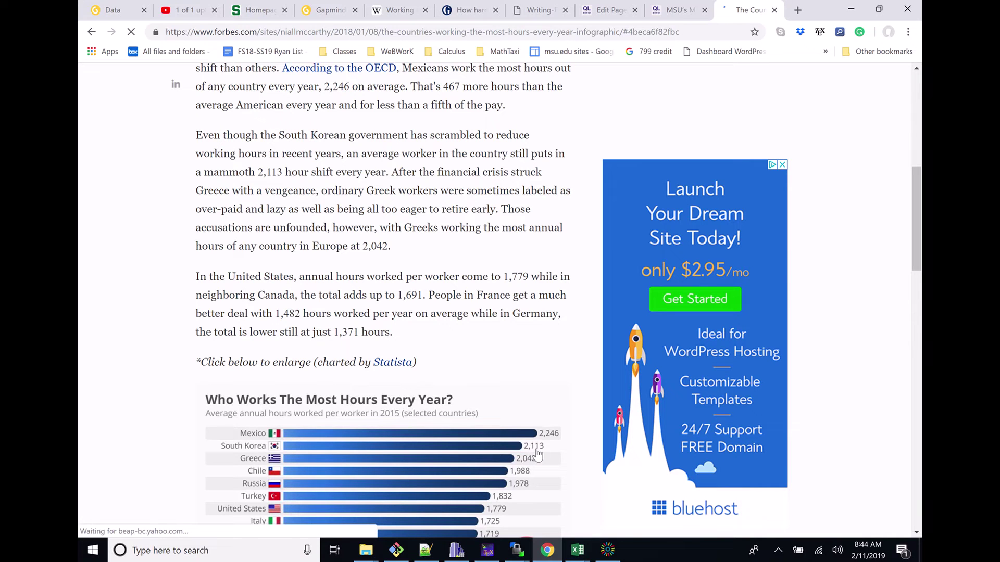
left_click(576, 550)
left_click(590, 524)
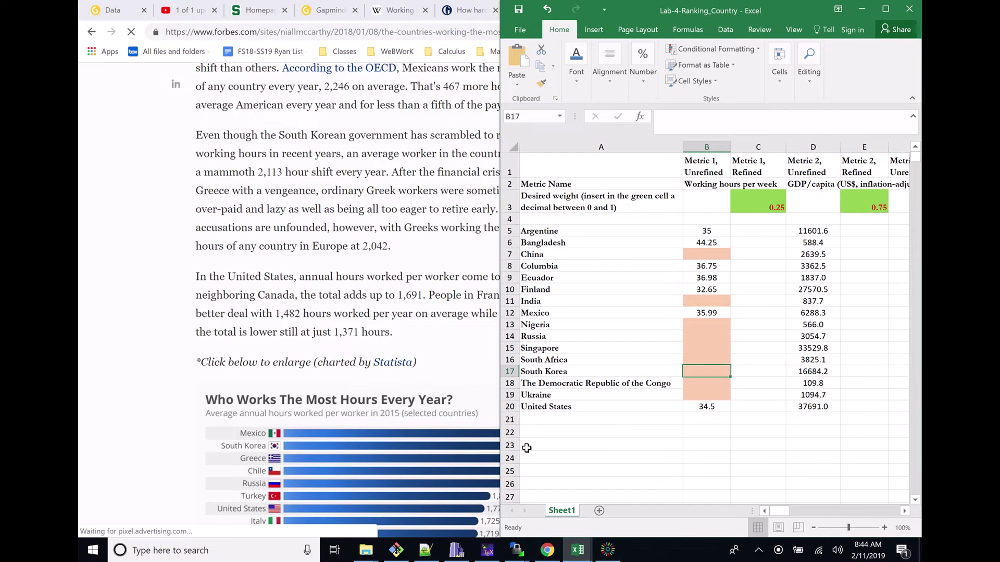
Step: Enter South Korea's weekly working hours in B17 with the formula =2113/52
type("=")
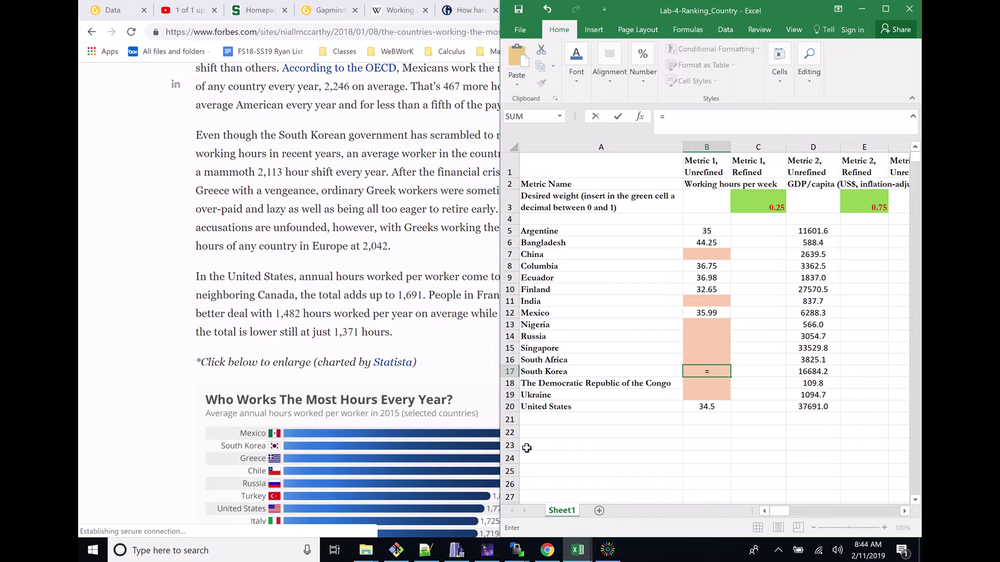
type("211")
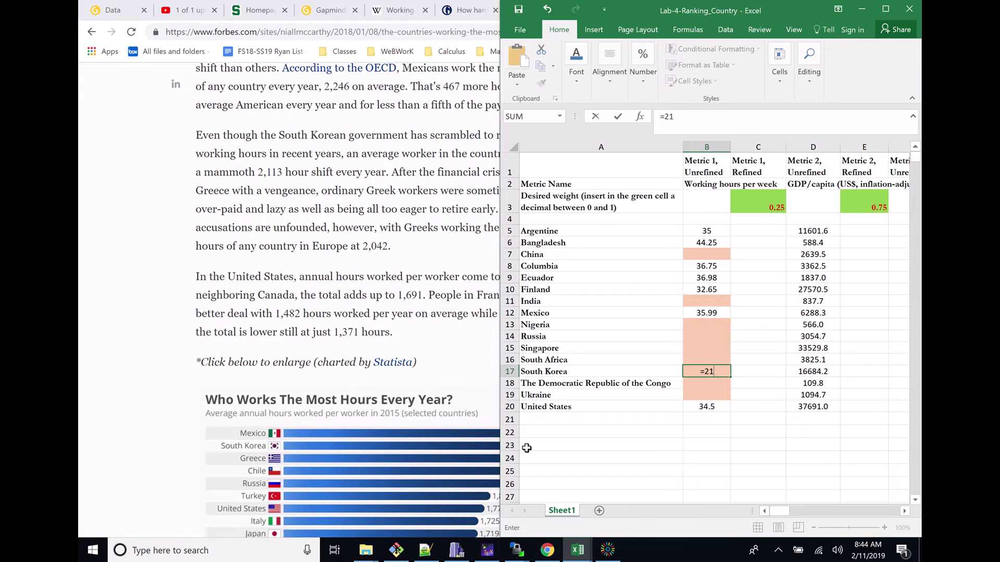
type("3/52")
key("Return")
key("Up")
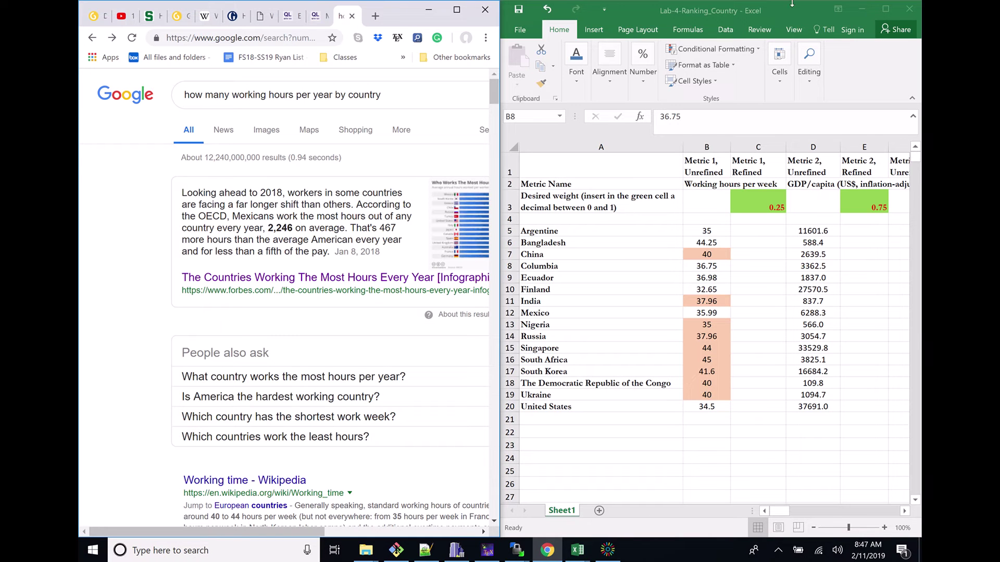
Step: Maximize the workbook and compare the GDP per capita values in D5:D20 with the working hours in B5:B20, checking their average
left_click(885, 9)
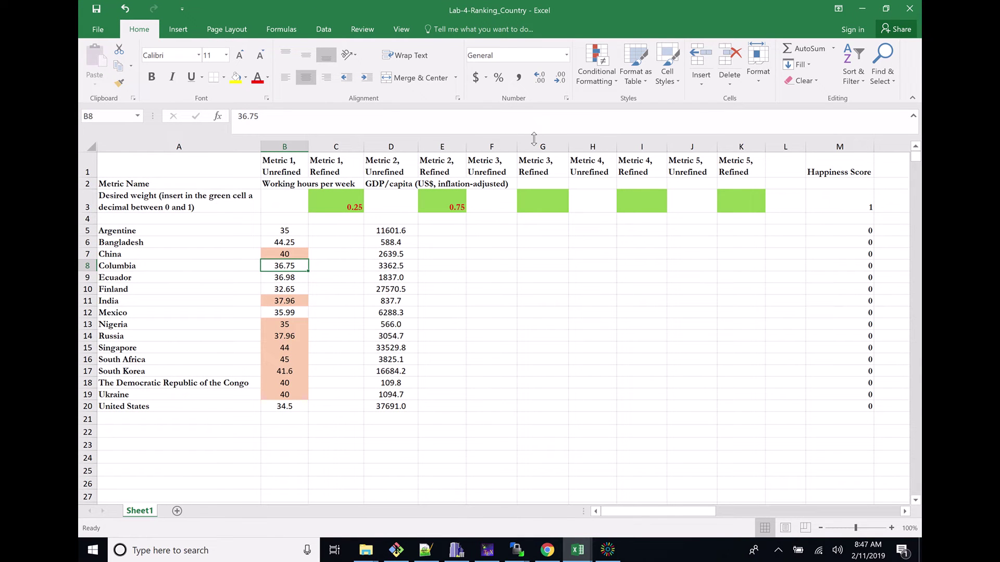
left_click(291, 255)
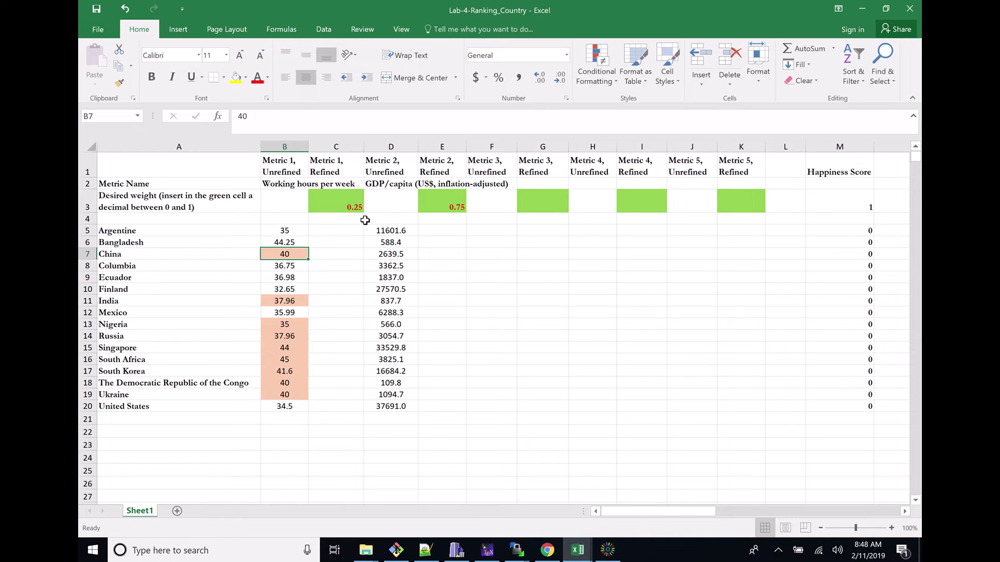
left_click_drag(391, 230, 393, 407)
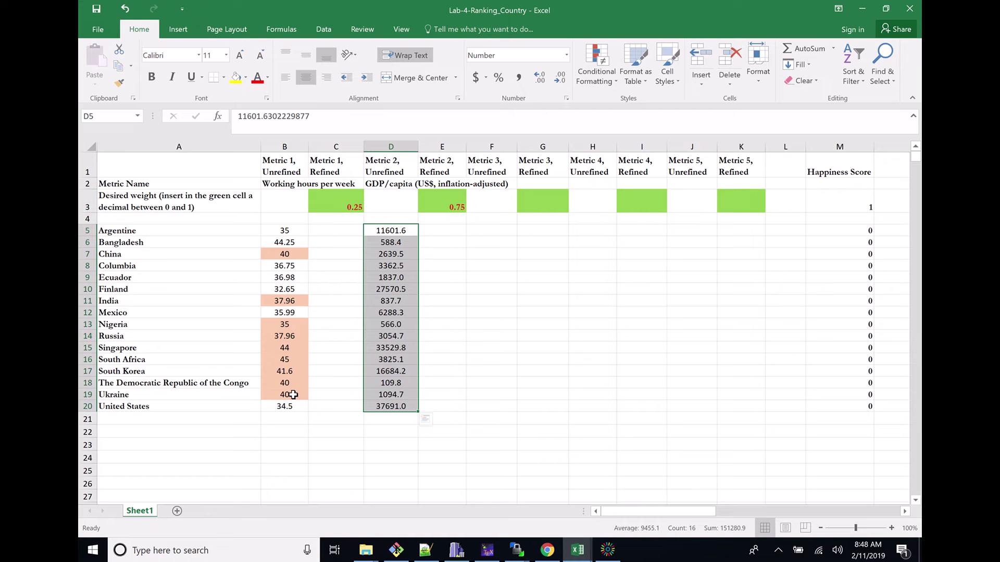
left_click(289, 233)
left_click_drag(289, 233, 280, 407)
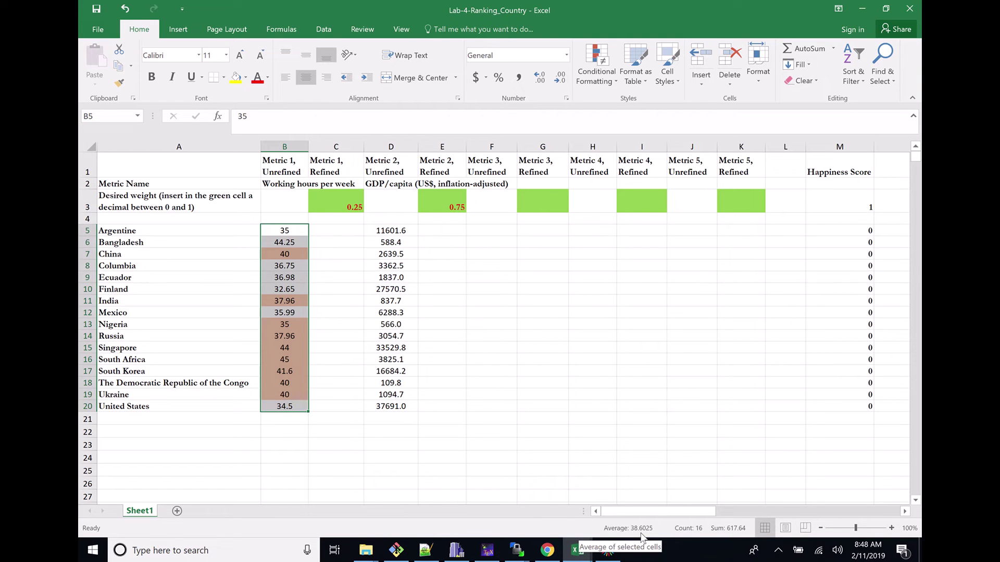
left_click(279, 406)
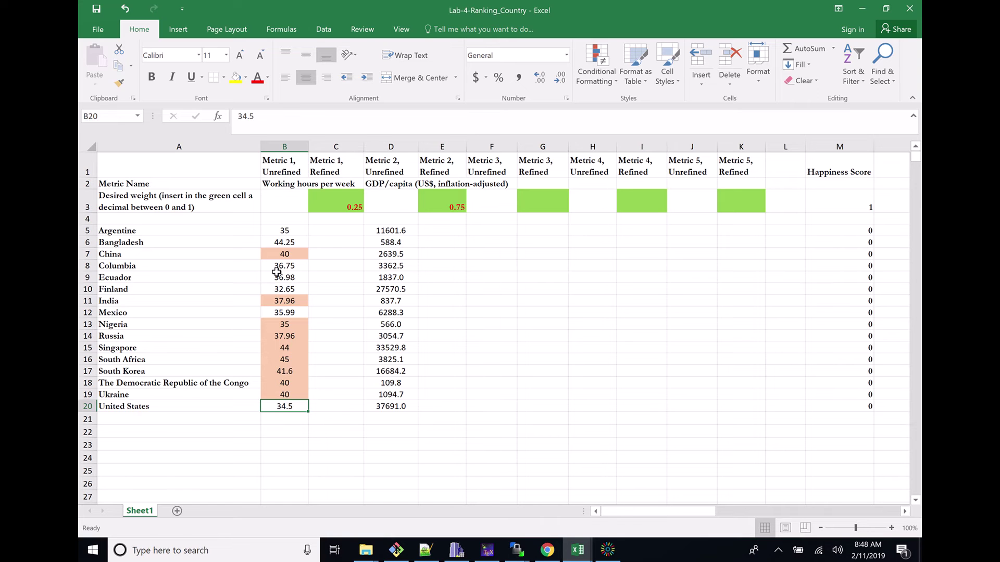
left_click(276, 360)
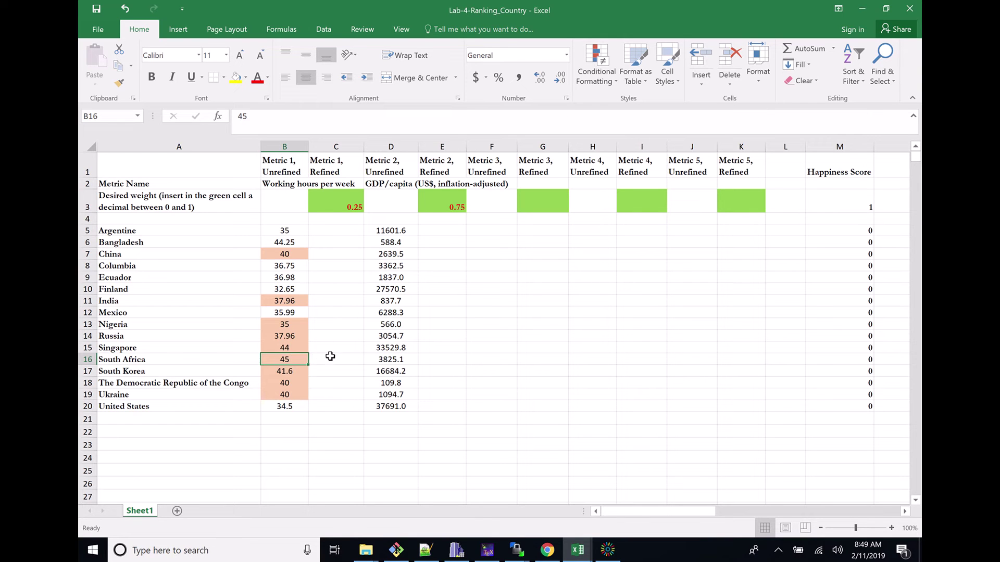
Step: Calculate the refined working hours metric in C5 as =B5*2 and fill the formula down to C20
left_click(329, 231)
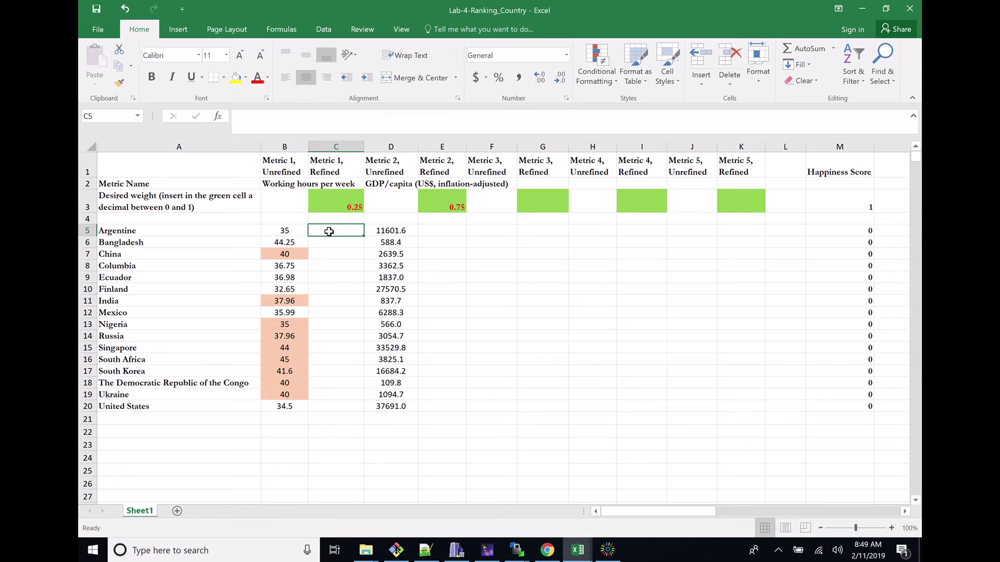
type("=")
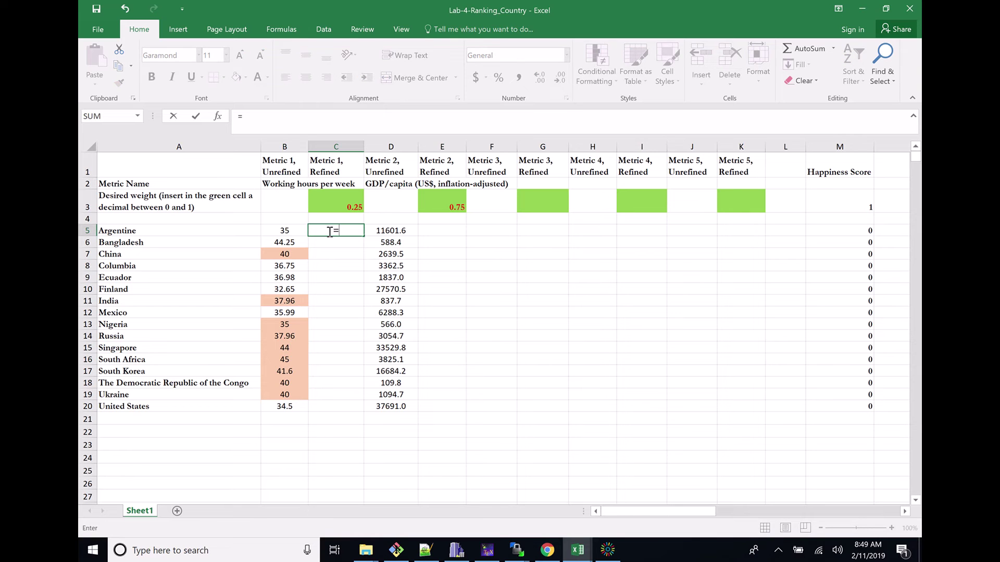
left_click(297, 230)
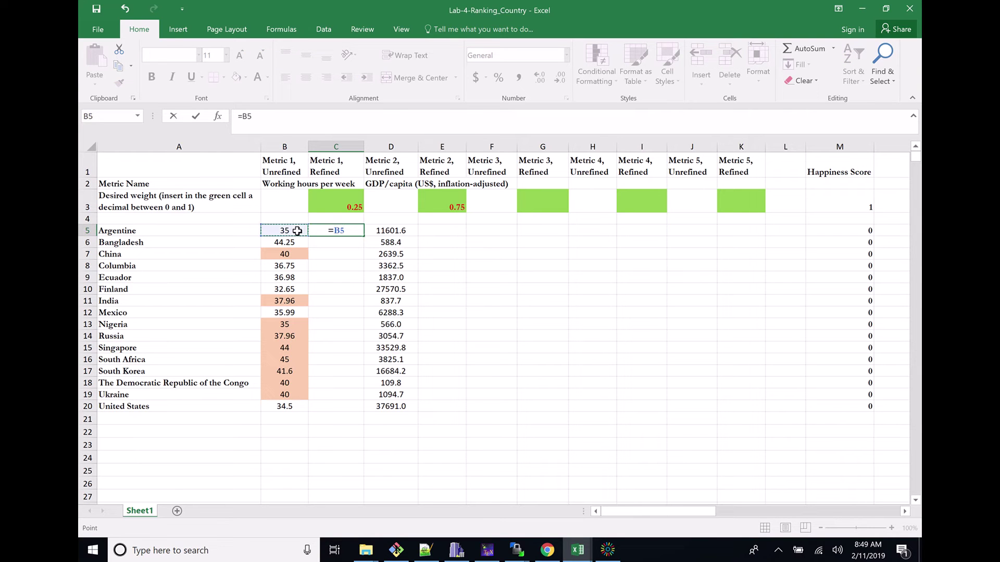
type("*2")
key("Return")
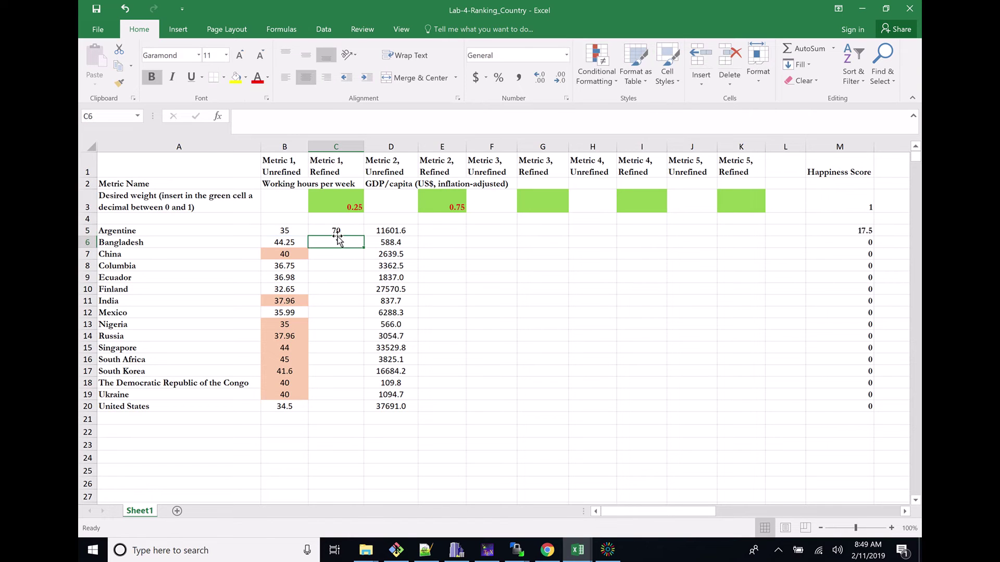
left_click(351, 232)
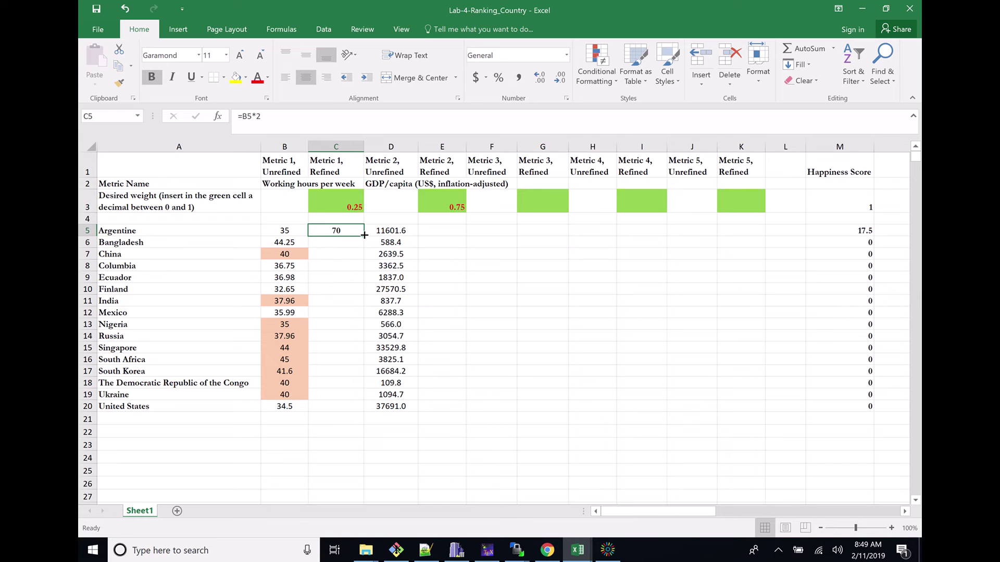
double_click(364, 235)
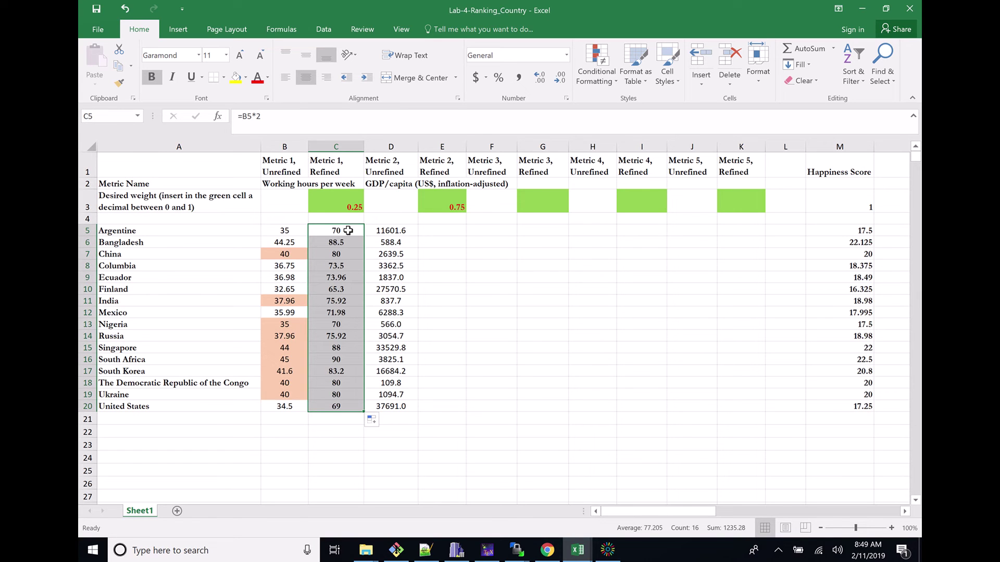
Step: Change the refined working hours formula in C5 to =B5*-2 and refill it down to C20
left_click(331, 357)
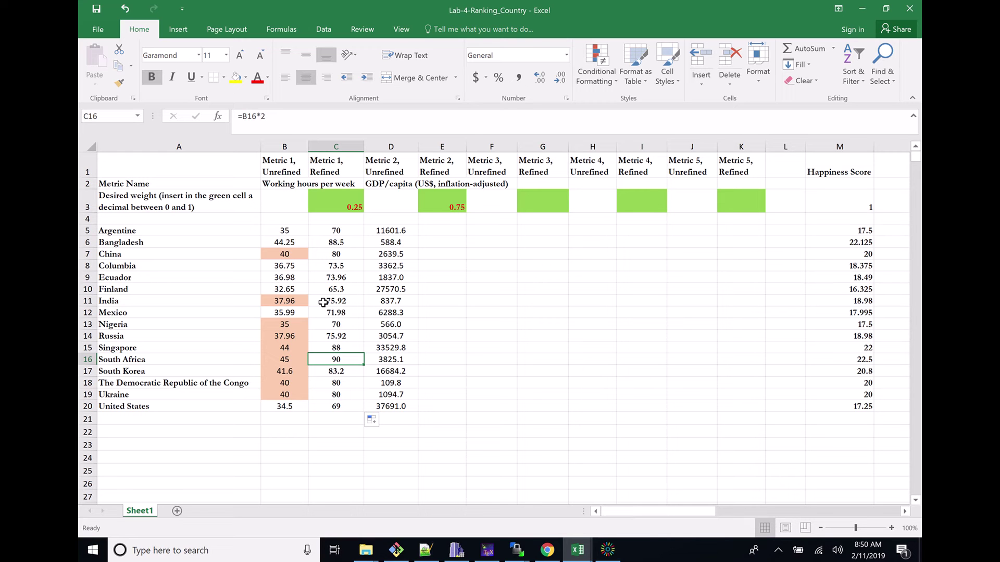
left_click(332, 231)
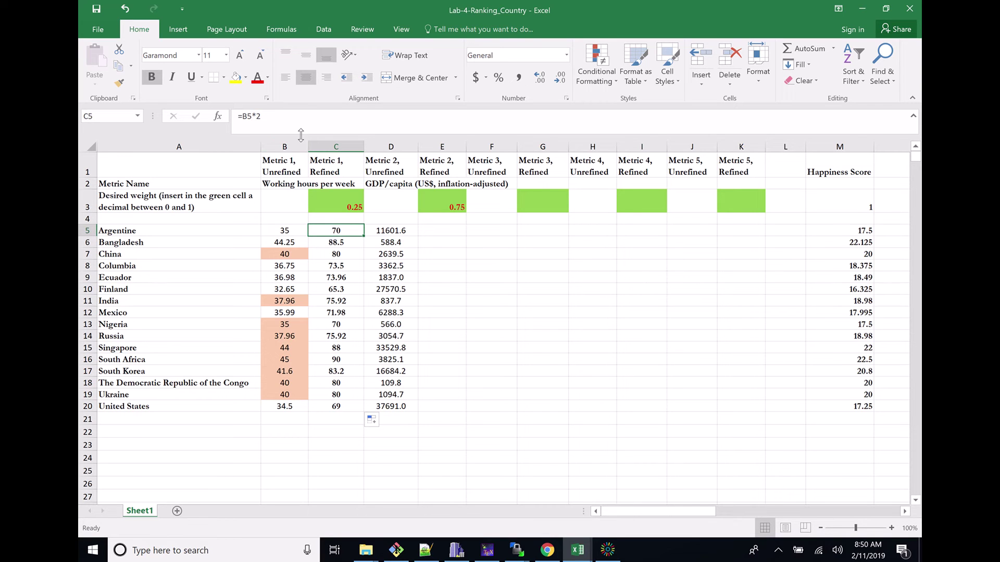
left_click(255, 117)
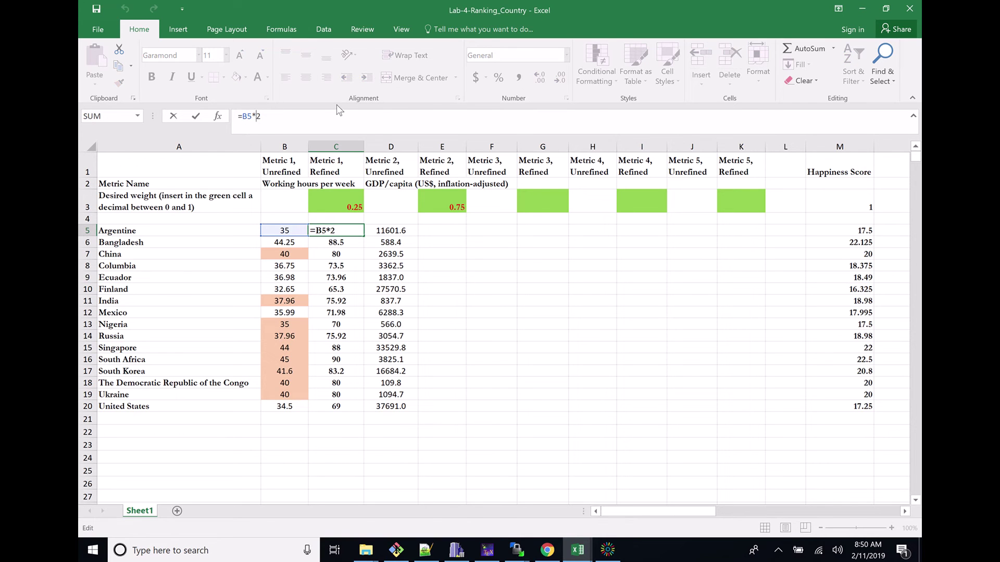
type("-")
key("Return")
left_click(356, 231)
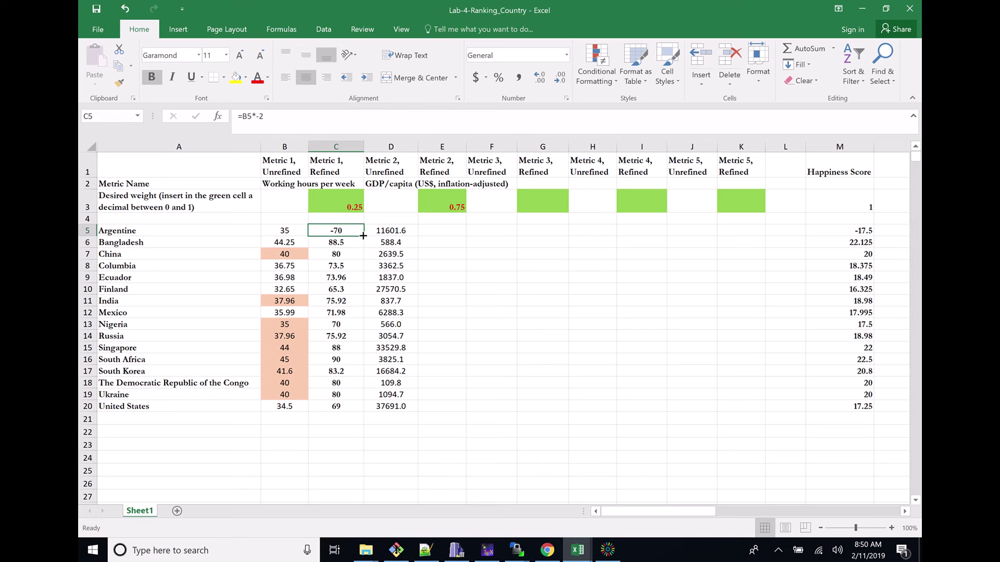
double_click(362, 234)
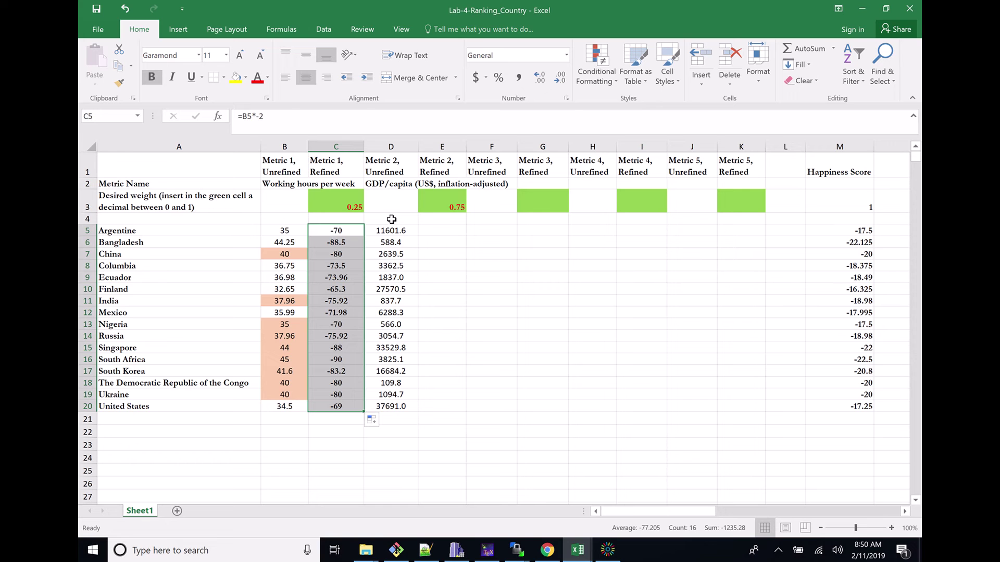
Step: Go through the GDP per capita values in D5:D20 to find the highest one
left_click(392, 184)
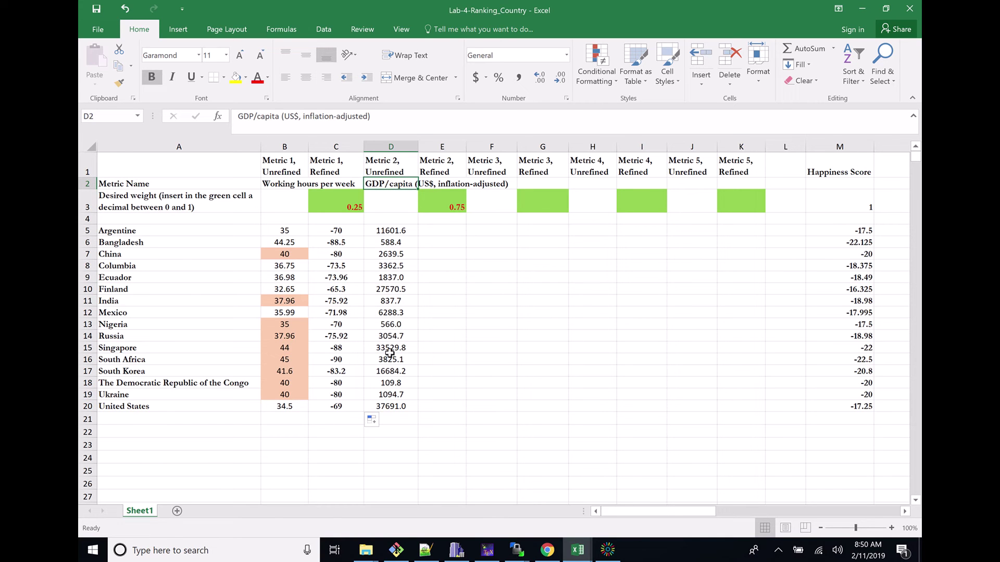
left_click_drag(391, 406, 392, 234)
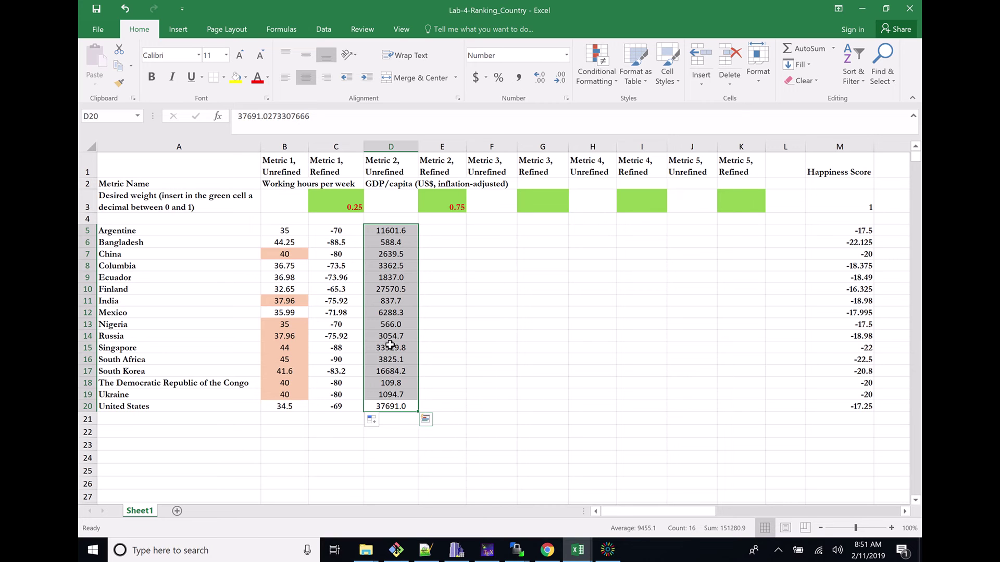
left_click(392, 408)
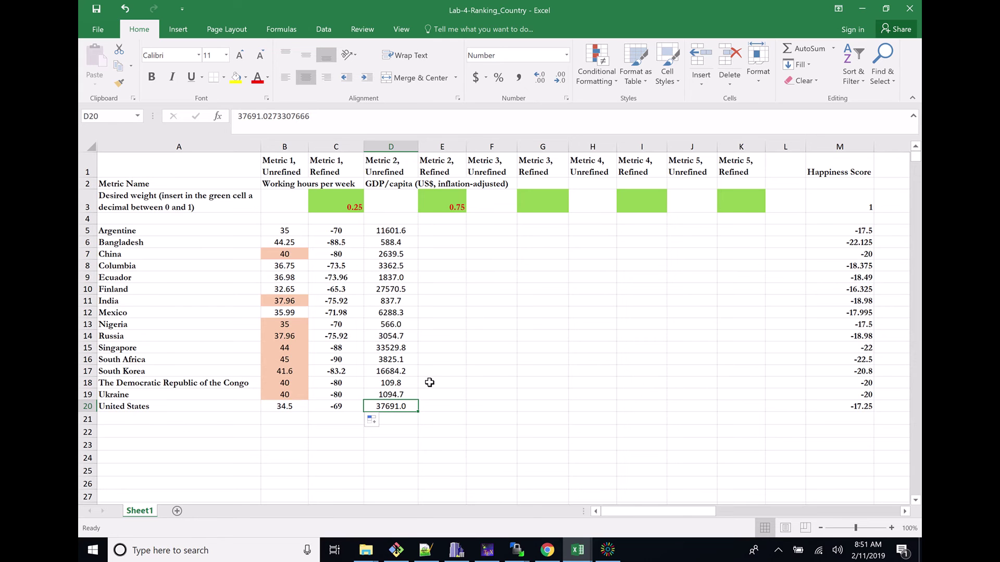
key("Up")
key("Up")
key("Up")
key("Up")
key("Up")
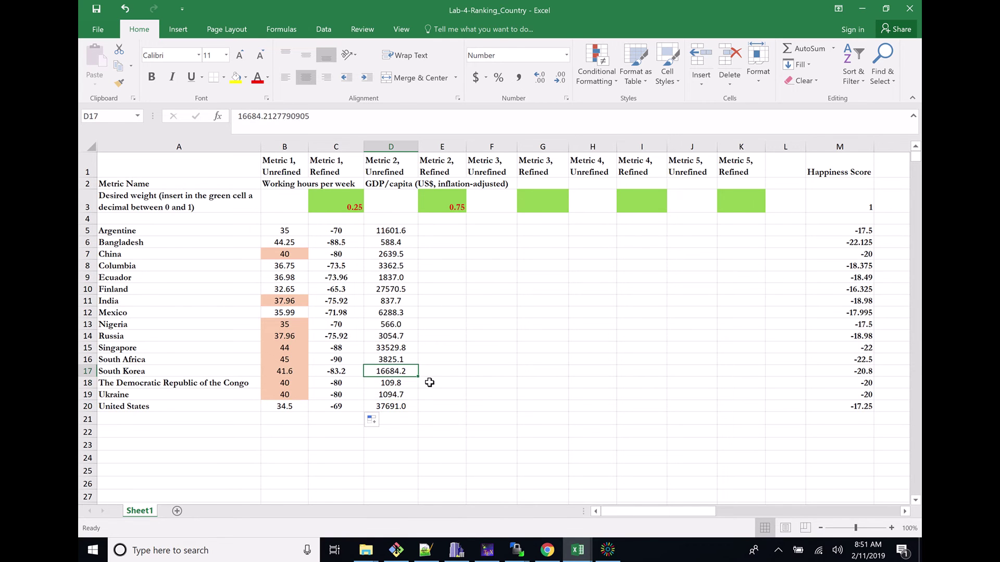
key("Up")
key("Up")
key("Up")
key("Up")
key("Up")
key("Up")
key("Up")
key("Up")
key("Up")
key("Up")
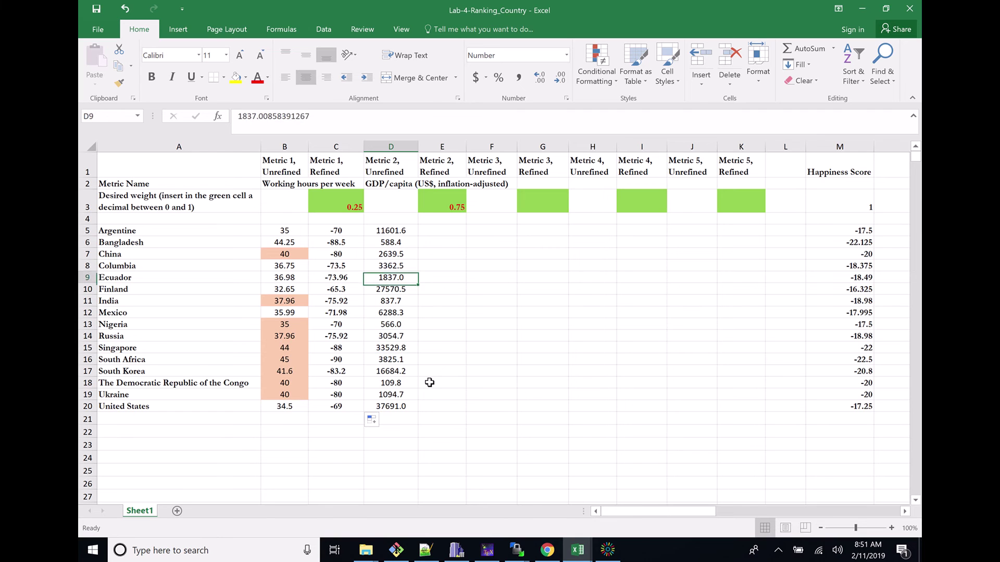
key("Down")
key("Down")
key("Down")
key("Down")
key("Down")
key("Down")
key("Down")
key("Down")
key("Down")
key("Down")
key("Down")
key("Down")
key("Down")
key("Down")
key("Down")
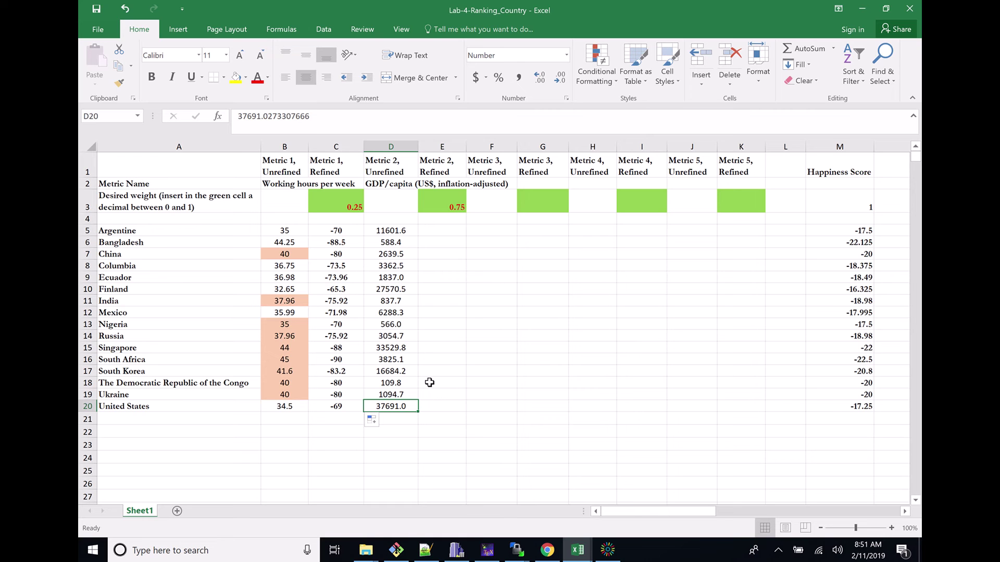
Step: Calculate the refined GDP metric in E5 as =D5/37691, fill it down to E20, and check the United States cell
left_click(443, 232)
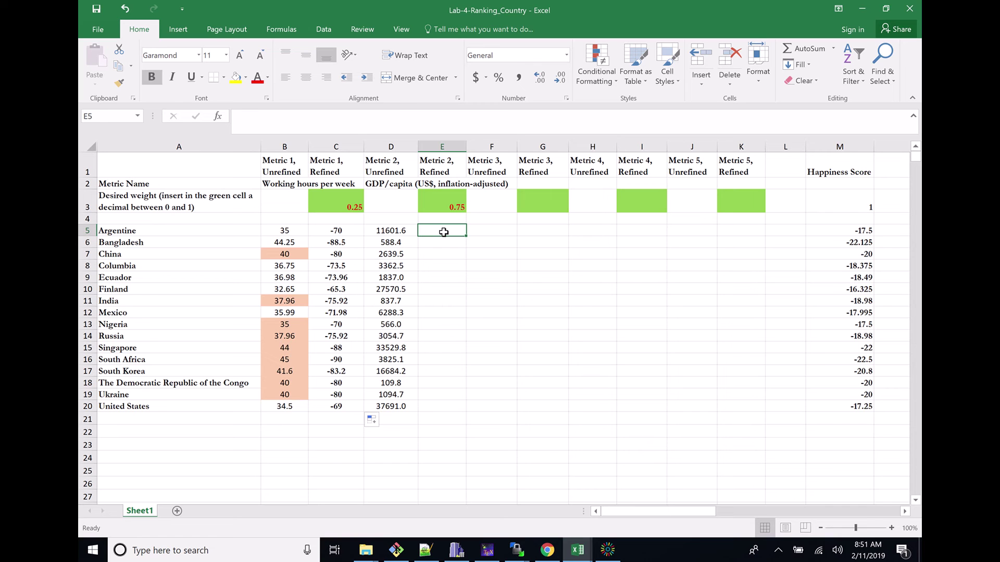
type("=")
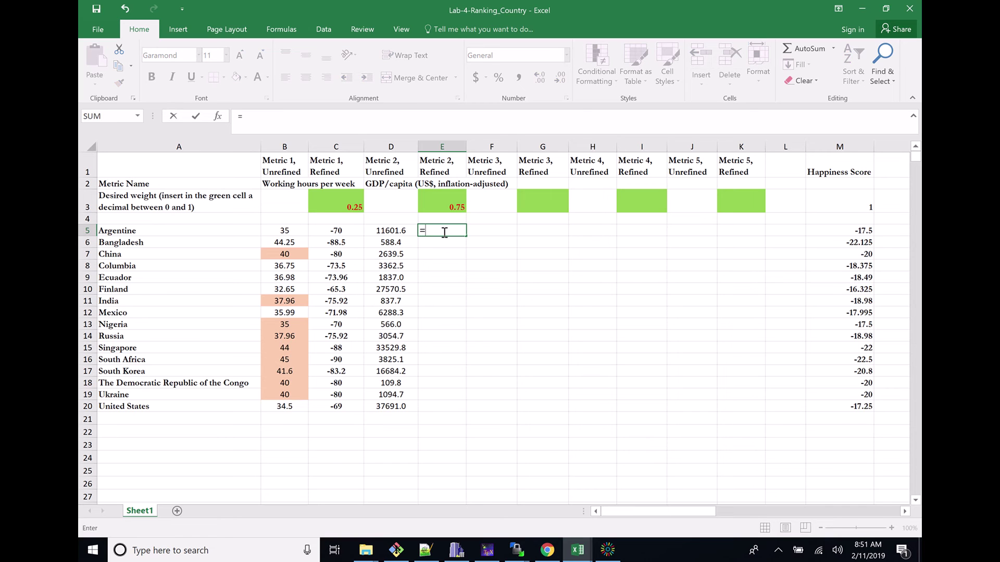
left_click(395, 231)
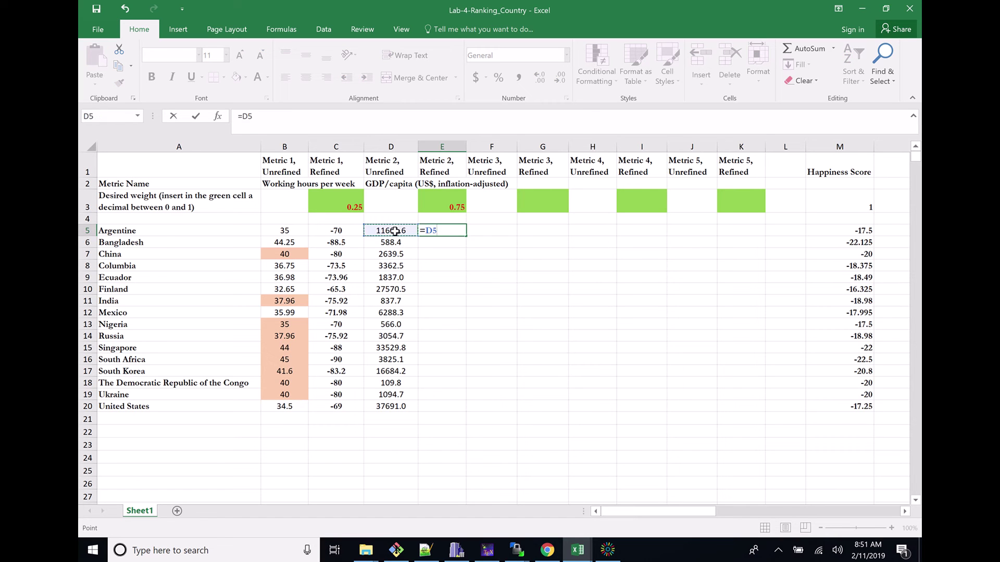
type("/37691")
key("Return")
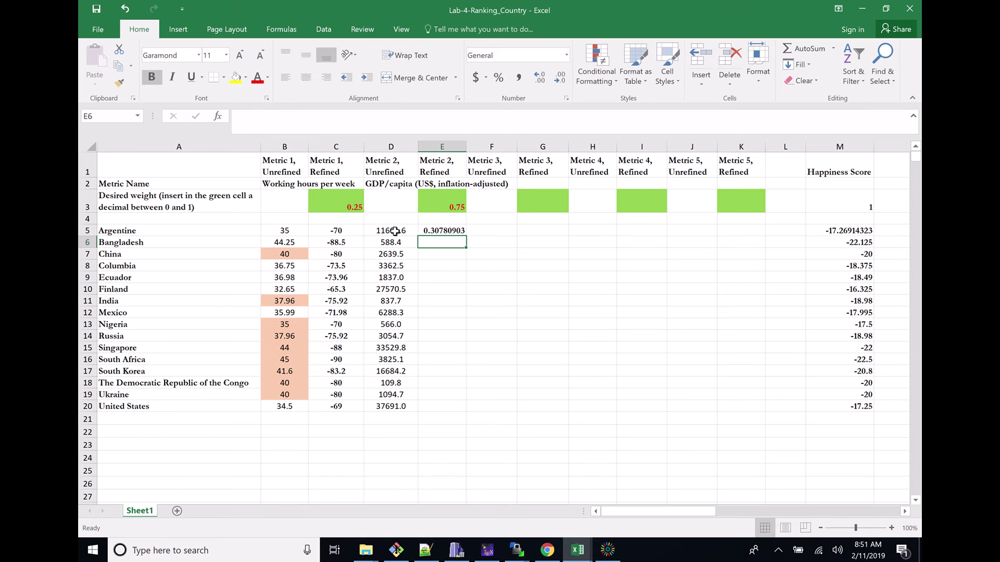
left_click(457, 231)
left_click_drag(465, 235, 456, 412)
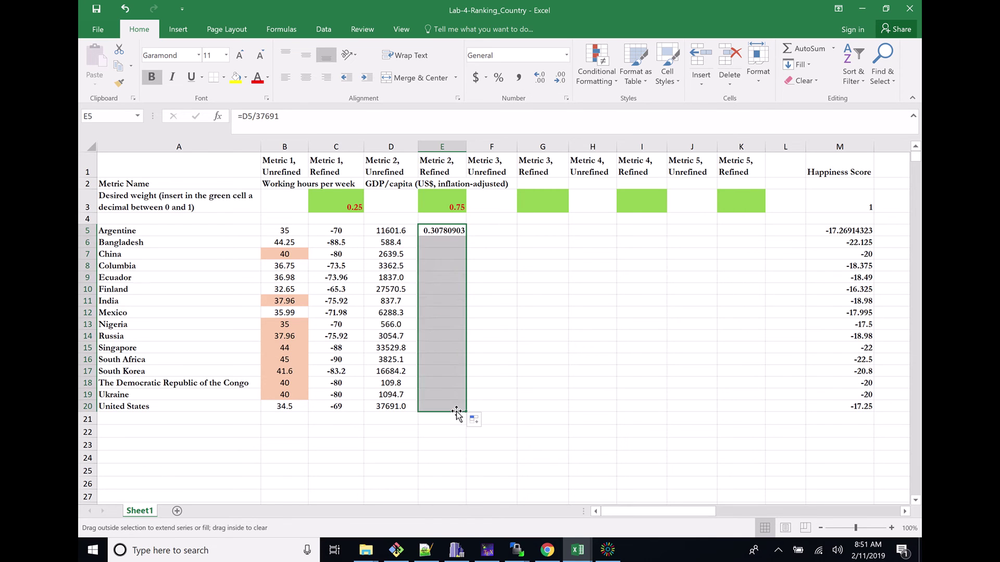
left_click(441, 406)
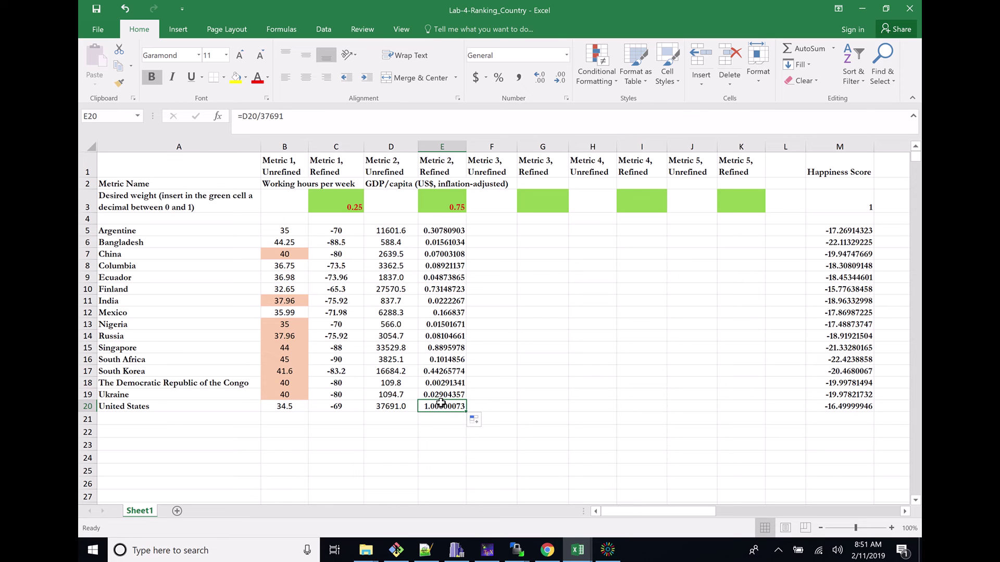
Step: Replace the divisor in E5's formula with the full unrounded United States GDP value, 37691.0273307666, copied from D20
left_click(405, 407)
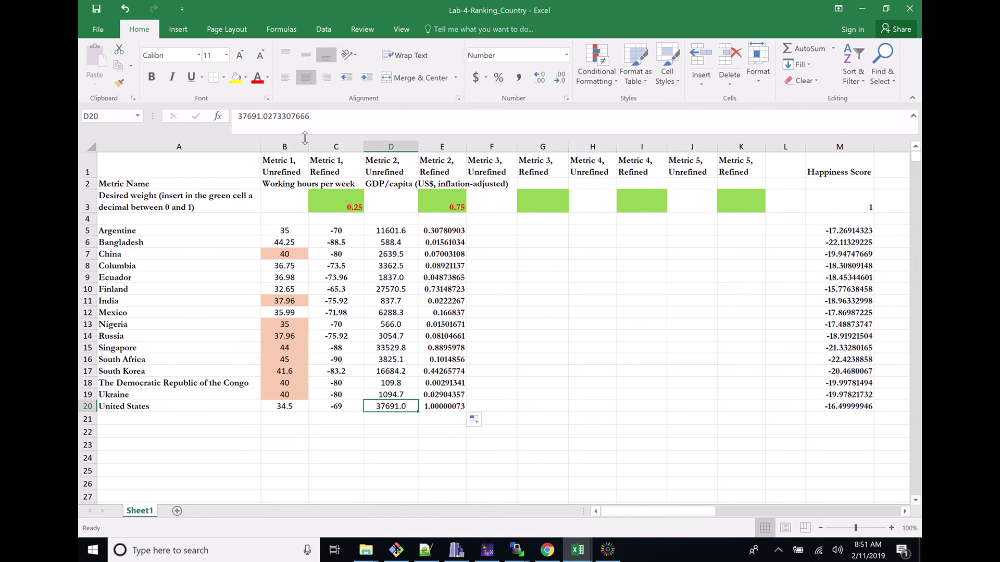
left_click_drag(315, 116, 231, 125)
key("ctrl+c")
key("Return")
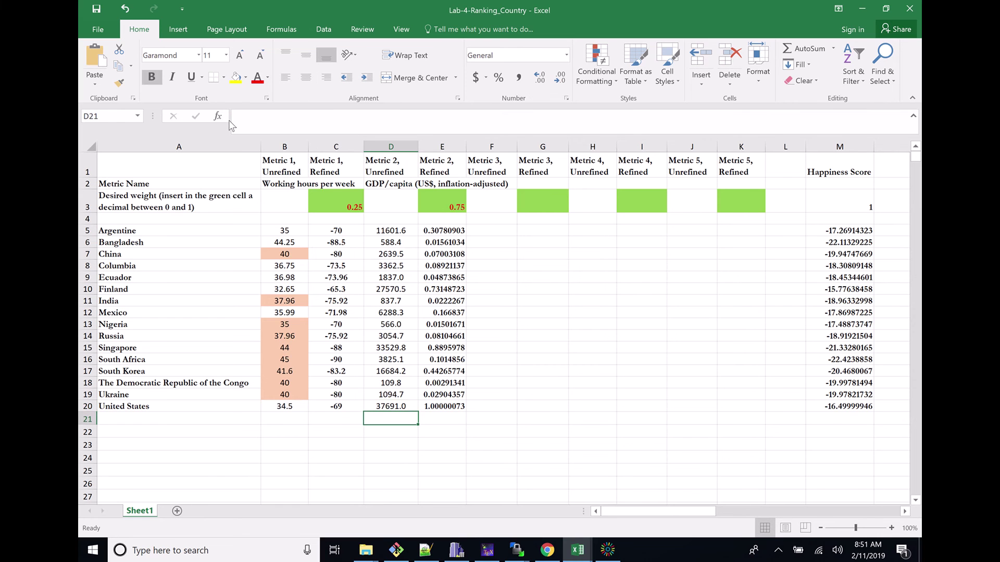
left_click(432, 230)
left_click(294, 118)
key("BackSpace")
key("BackSpace")
key("BackSpace")
key("BackSpace")
key("BackSpace")
key("ctrl+v")
key("Return")
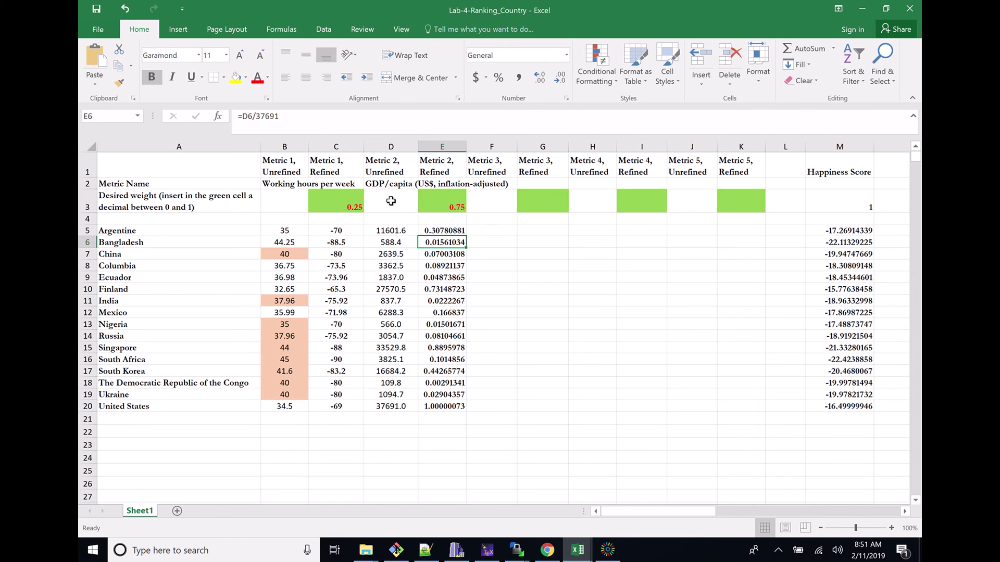
Step: Fill E5's updated formula down to E20, extend E5 to =D5/37691.0273307666*100, and refill the column down to E20
left_click(429, 233)
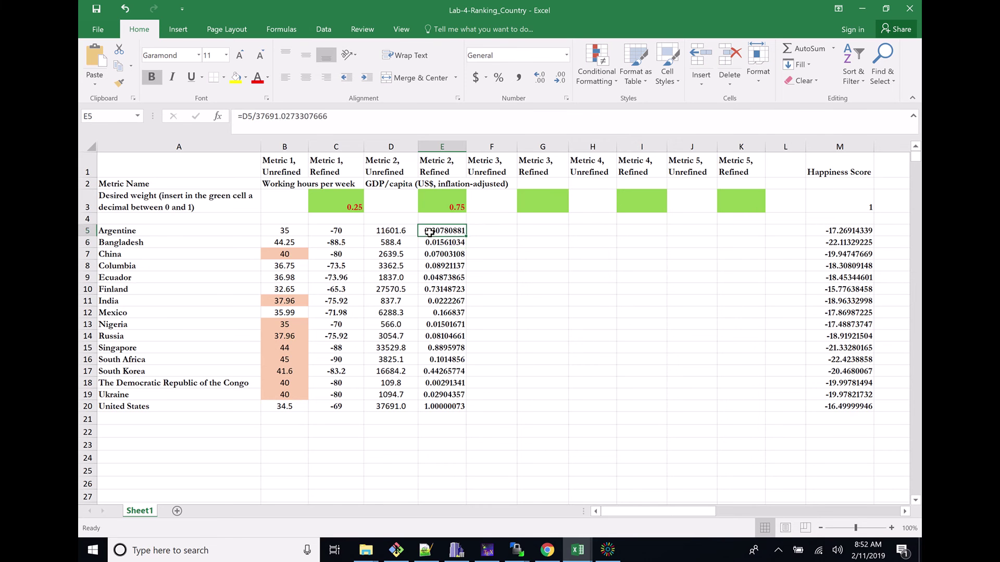
double_click(465, 238)
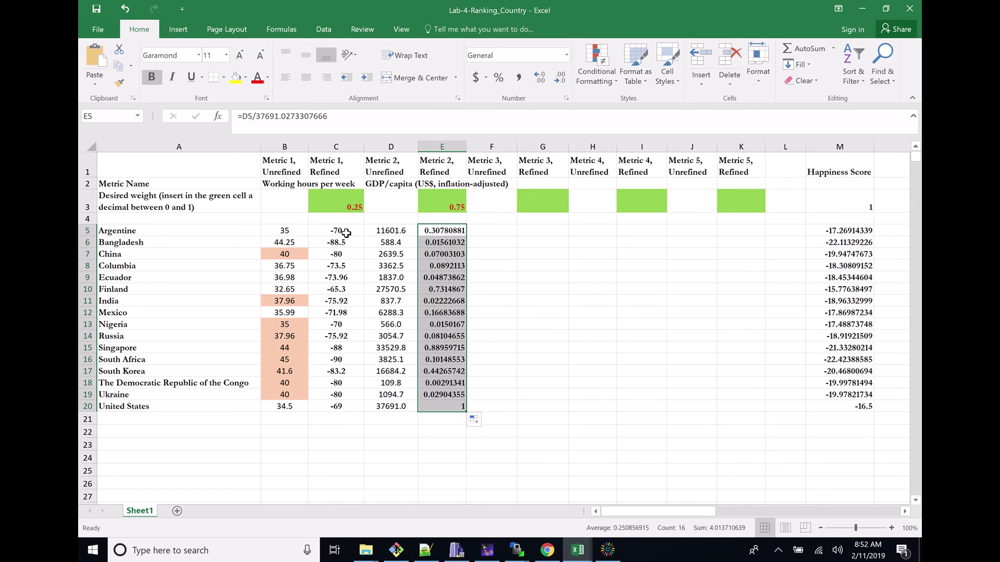
left_click(442, 235)
left_click(360, 122)
type("*100")
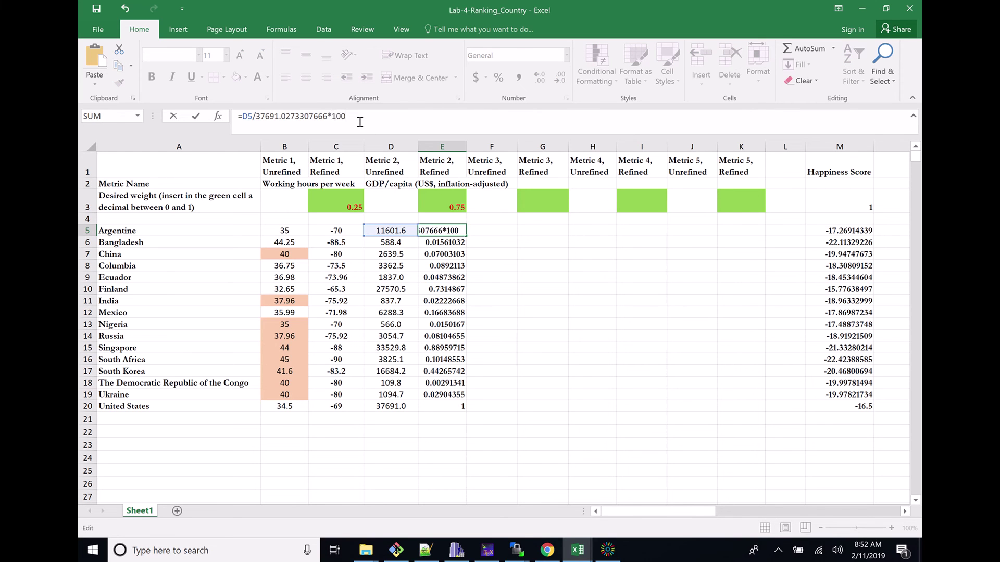
key("Return")
left_click(455, 230)
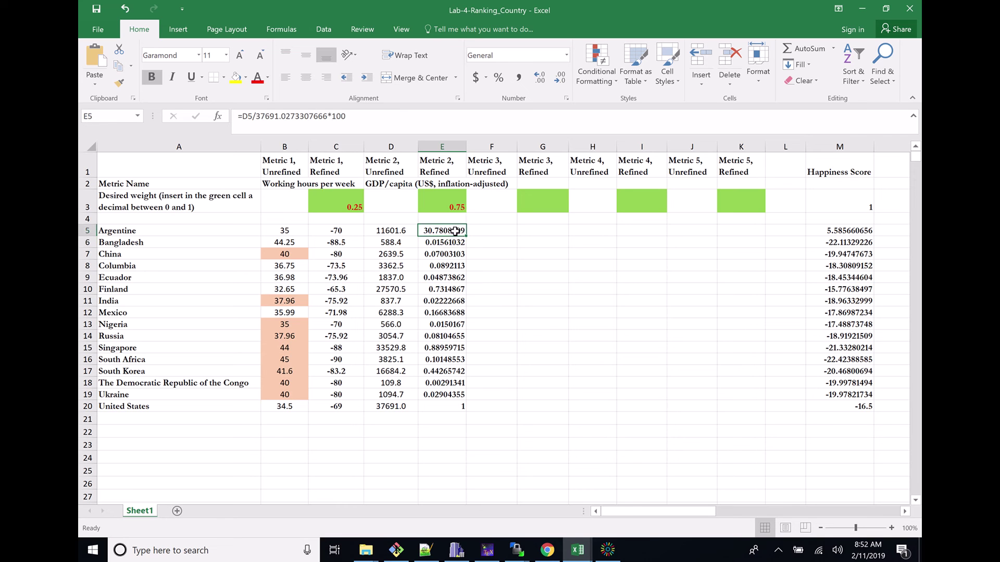
double_click(465, 239)
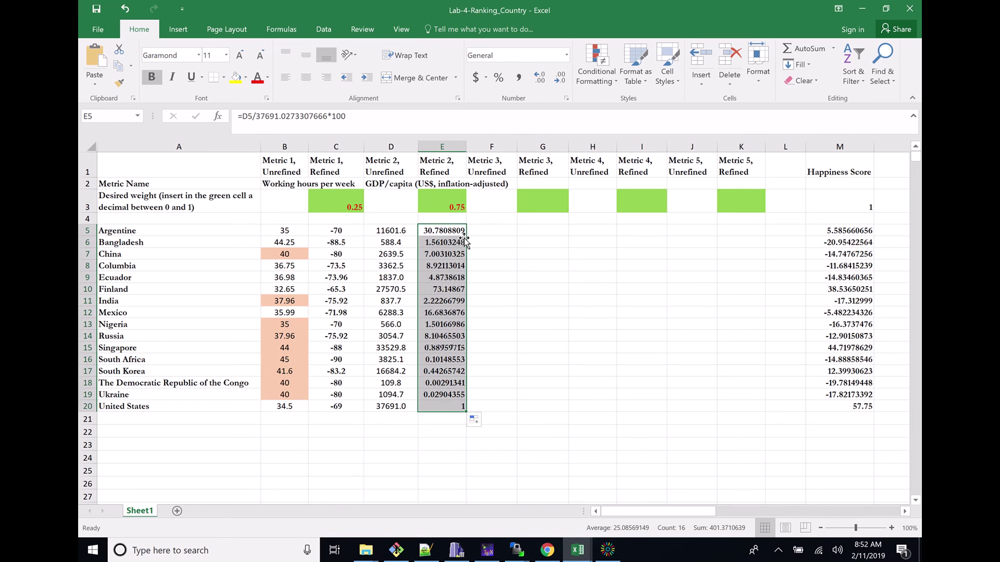
Step: Format the refined GDP values in E5:E20 to show one decimal place
left_click_drag(443, 406, 433, 231)
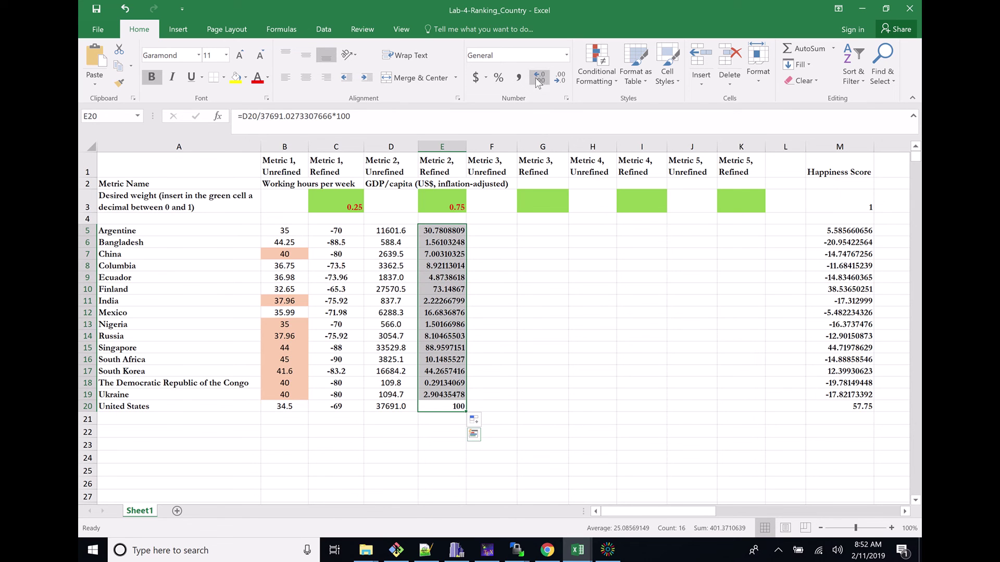
left_click(555, 76)
left_click(555, 76)
left_click(555, 76)
left_click(555, 76)
left_click(555, 76)
left_click(555, 76)
left_click(555, 76)
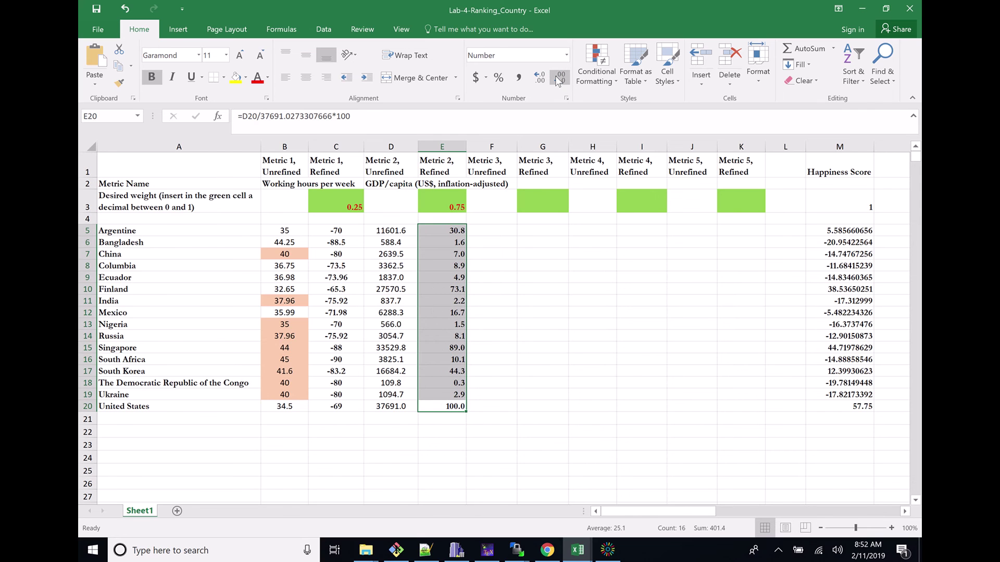
left_click(494, 266)
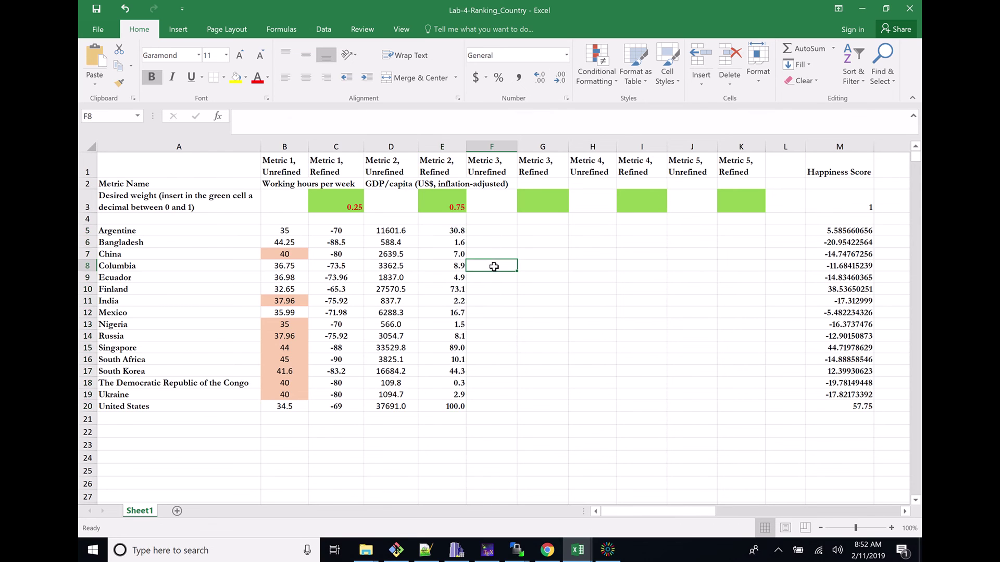
Step: Check the United States refined GDP value in E20 and the GDP metric's weight in E3
left_click(450, 407)
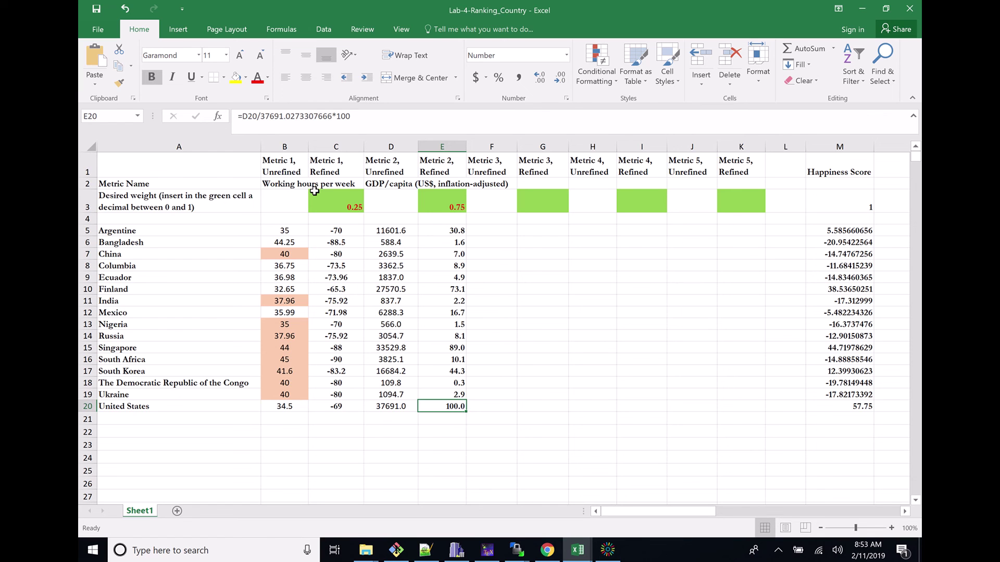
left_click(448, 207)
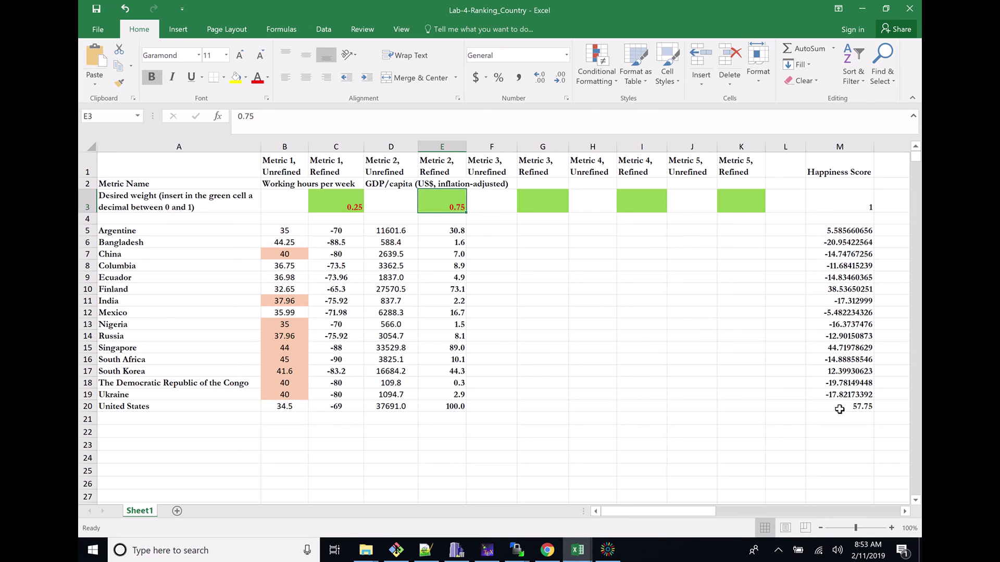
Step: Sort the country rows A5:M20 by the happiness score in column M, from smallest to largest
left_click_drag(840, 409, 150, 230)
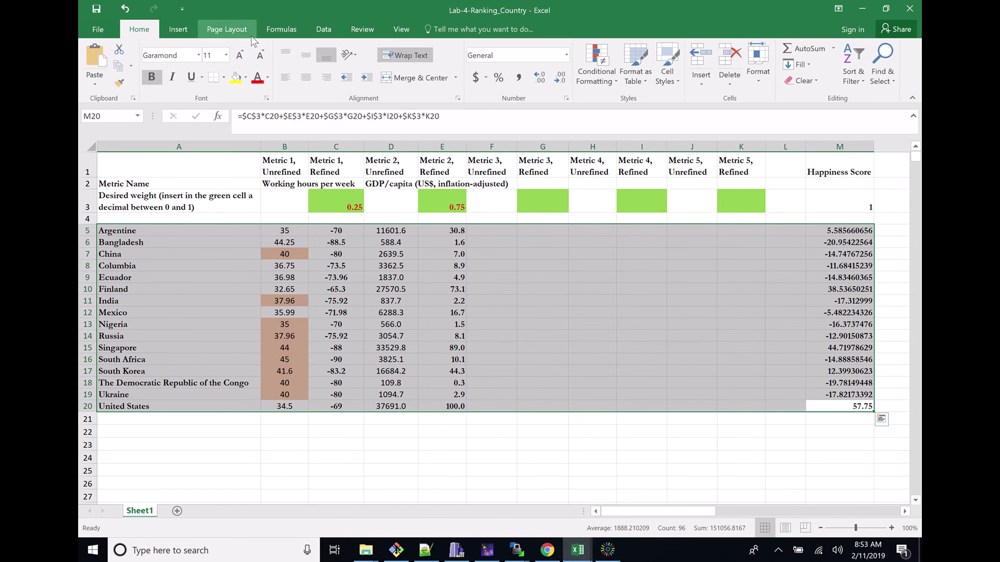
left_click(323, 29)
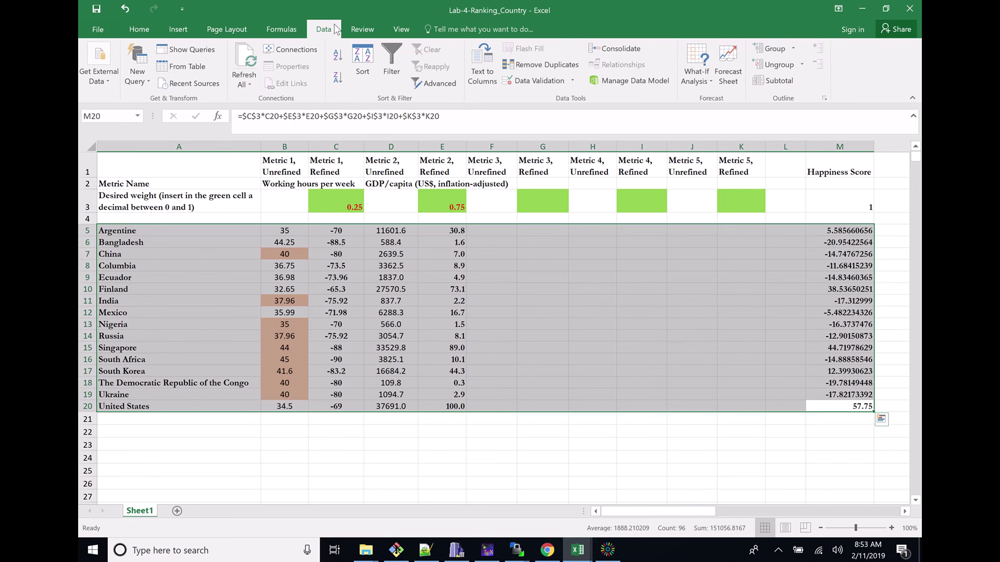
left_click(360, 58)
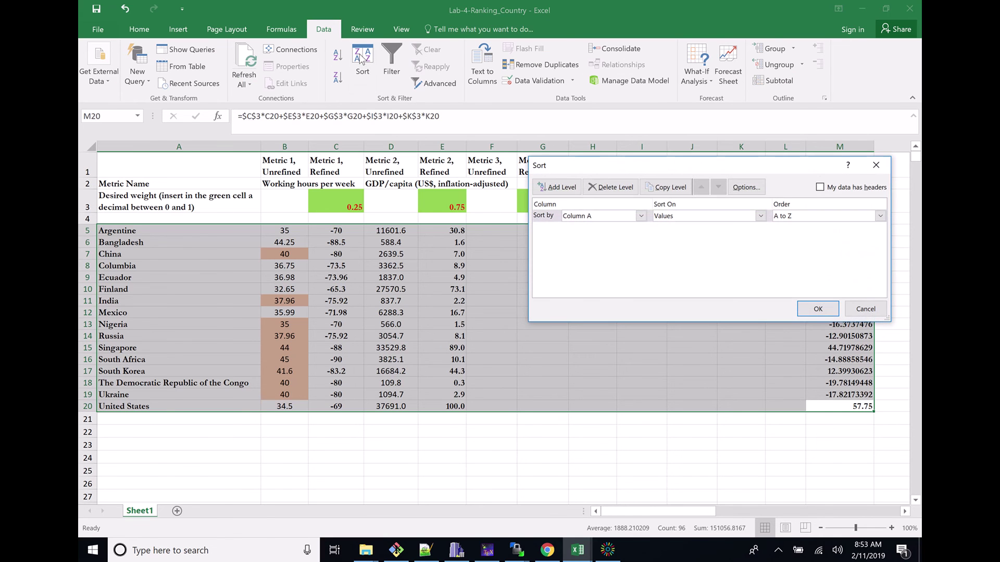
left_click(640, 215)
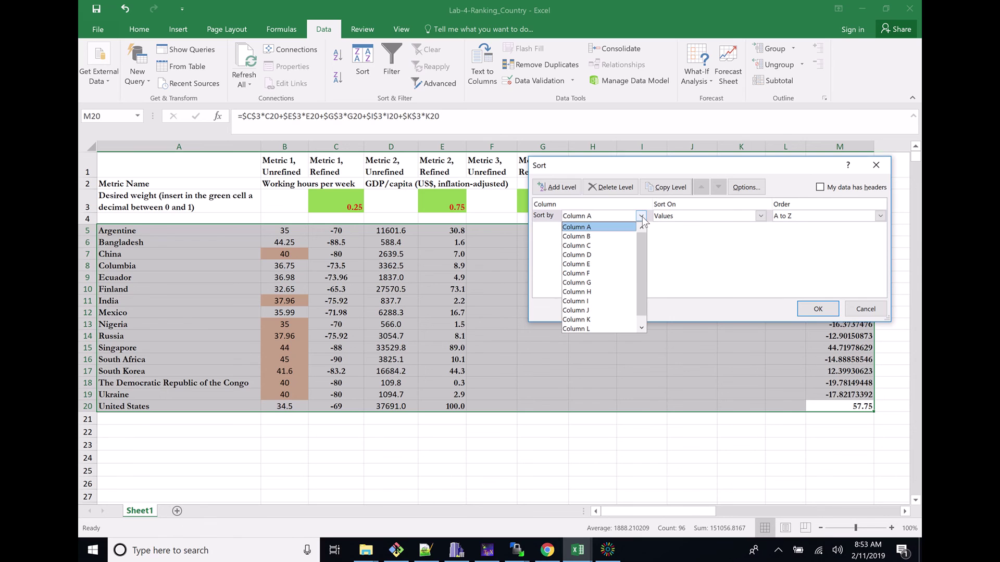
left_click(641, 328)
left_click(620, 327)
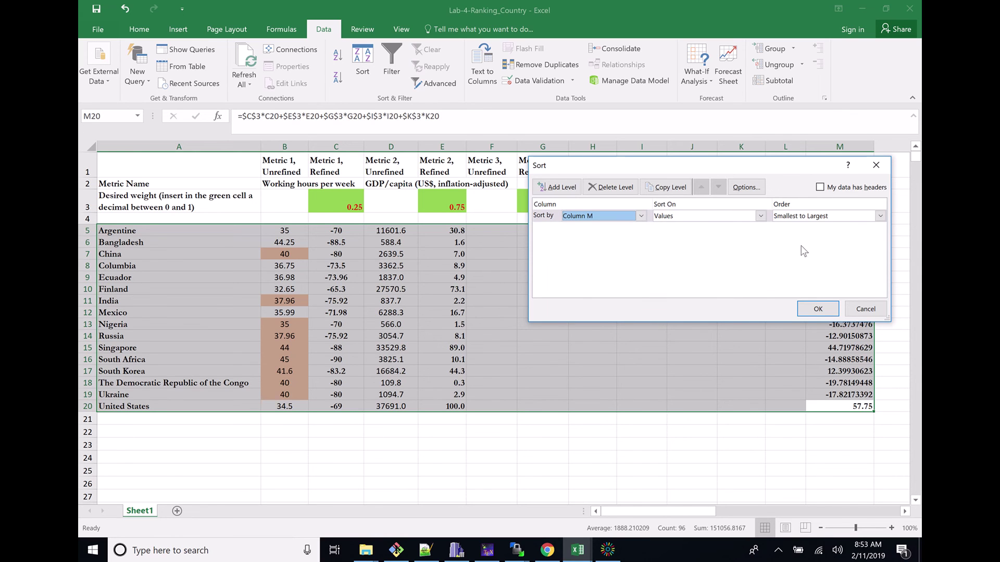
left_click(816, 309)
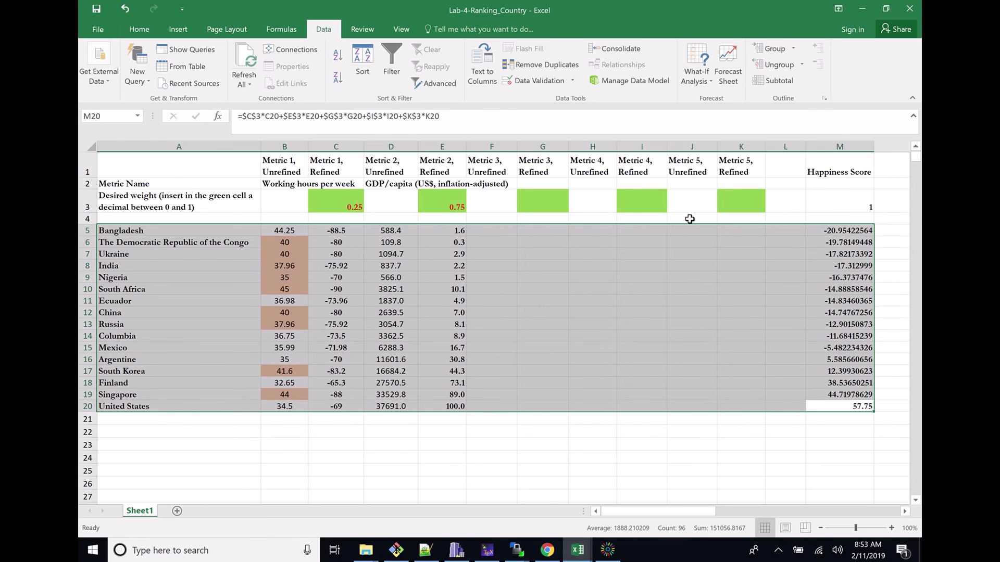
Step: Examine the working hours, GDP per capita and happiness score of the lowest-ranked country, and the score of the highest-ranked one
left_click(835, 233)
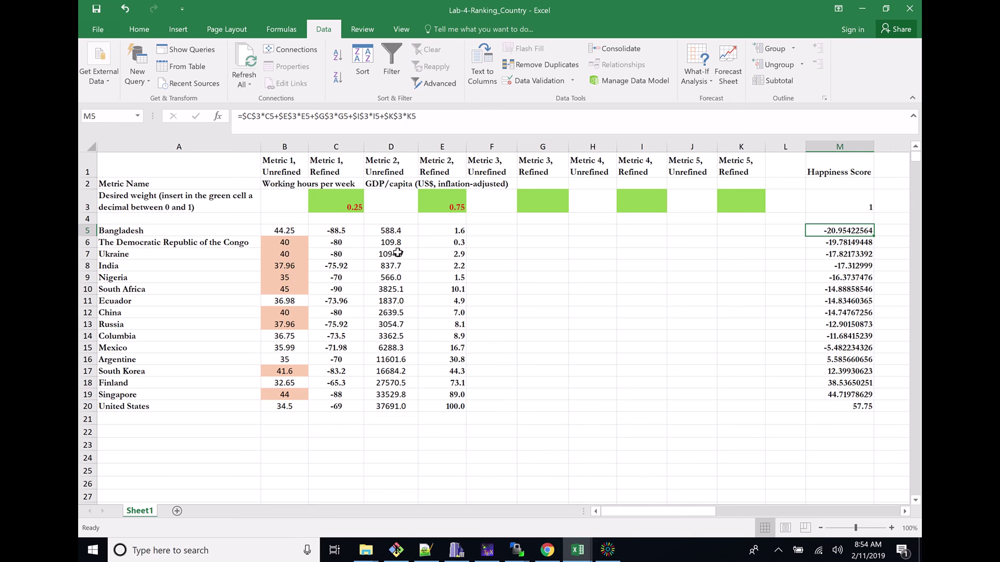
left_click(281, 232)
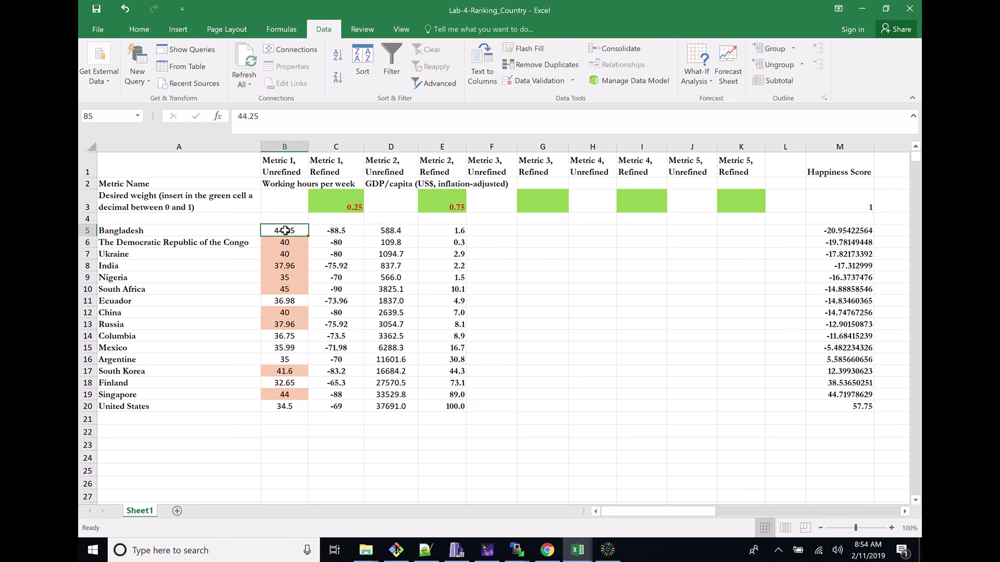
left_click(382, 230)
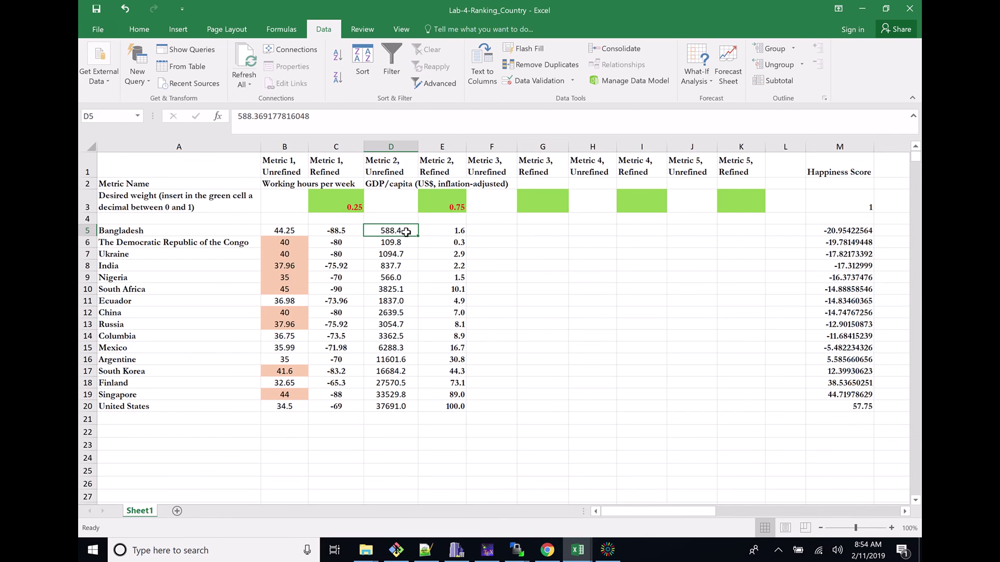
left_click(825, 230)
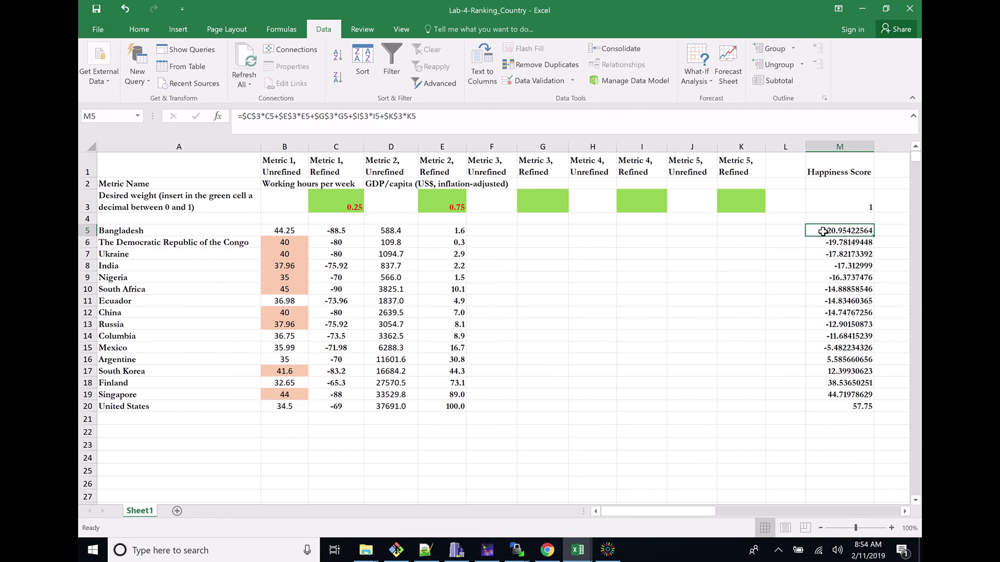
left_click(819, 406)
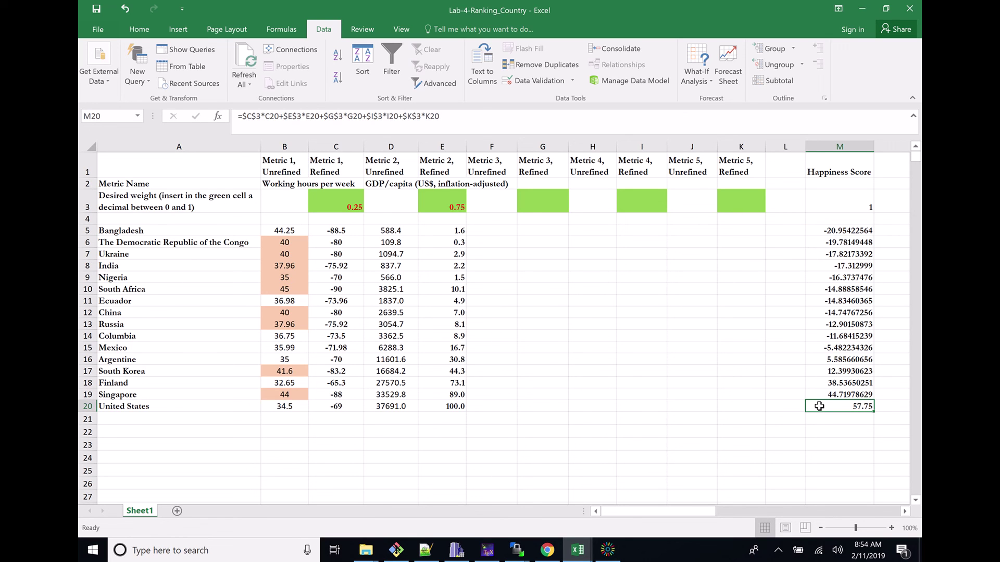